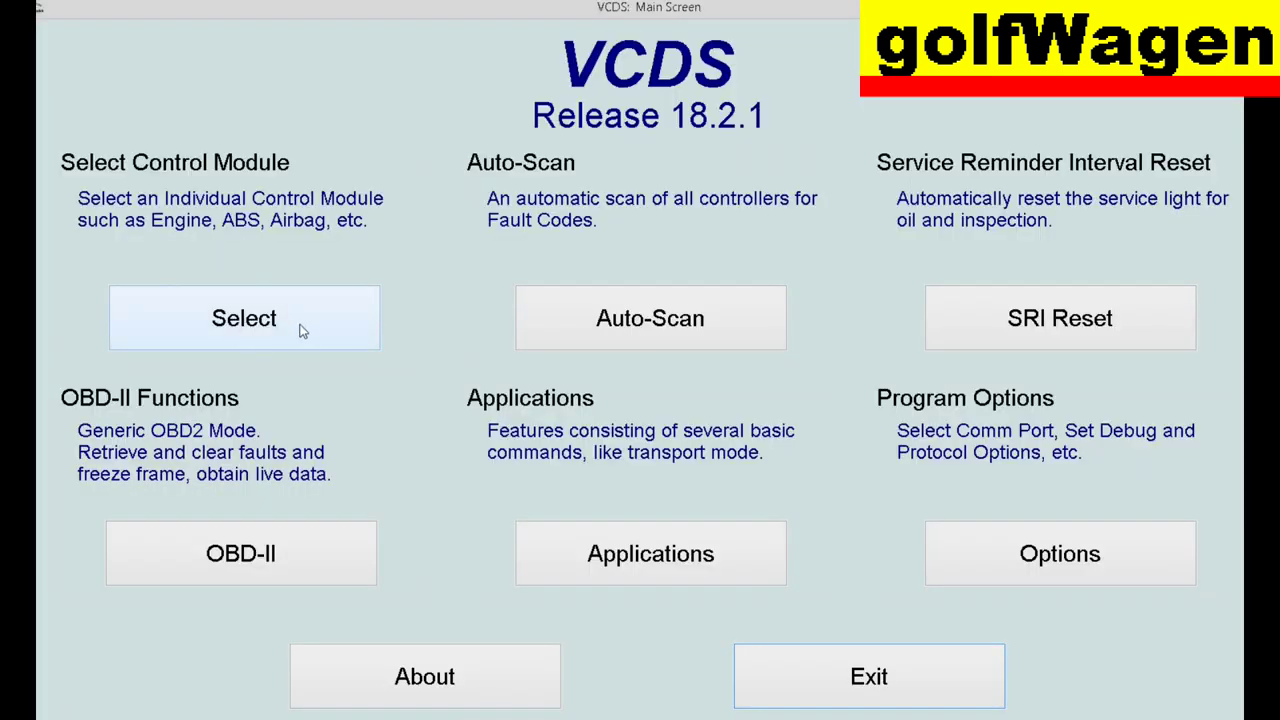
# - Open the Select Control Module screen listing the installed modules
pyautogui.click(303, 331)
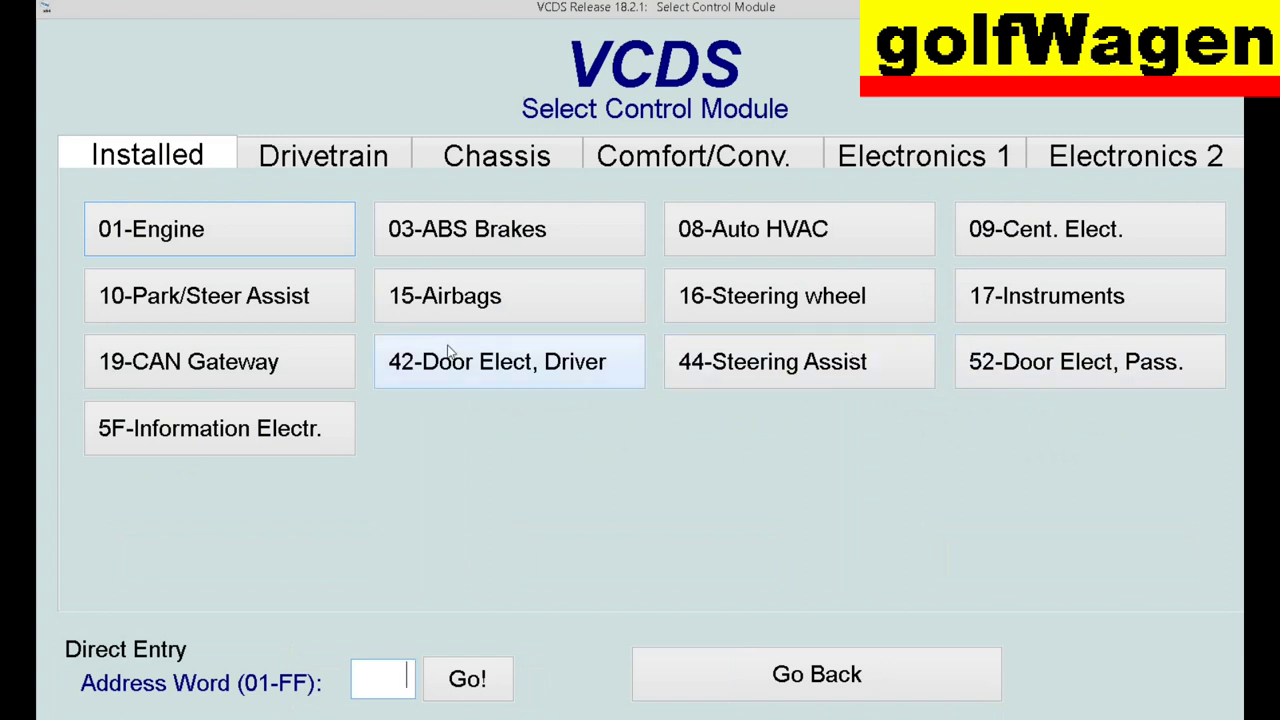
# - Open 09-Cent. Elect. and unlock it via Security Access - 16 with the adaptation access key
pyautogui.click(1037, 229)
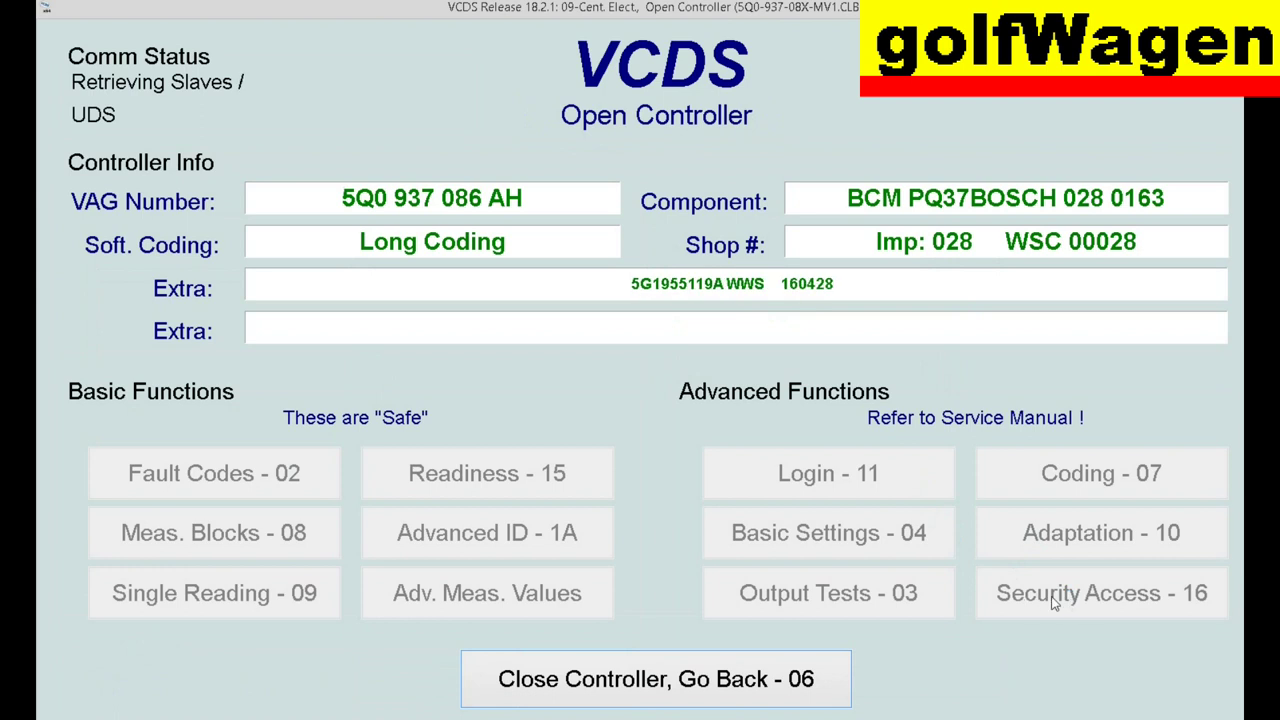
pyautogui.click(1066, 607)
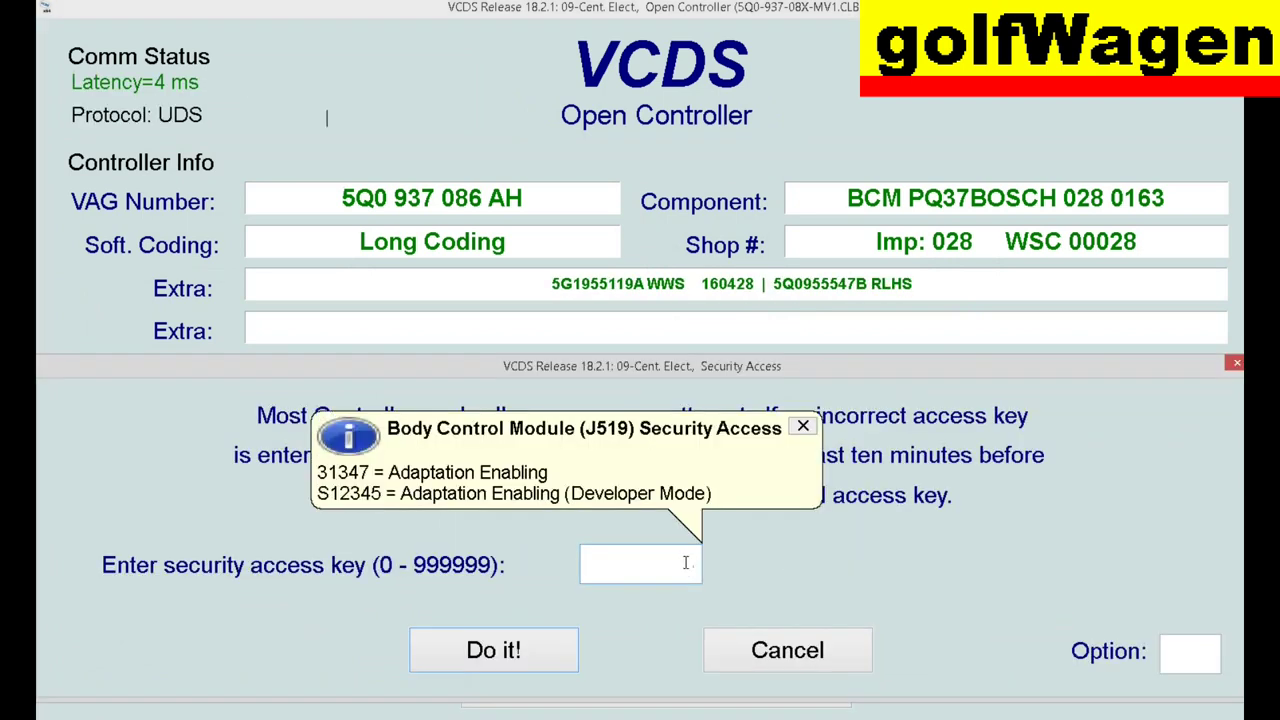
pyautogui.write('31347')
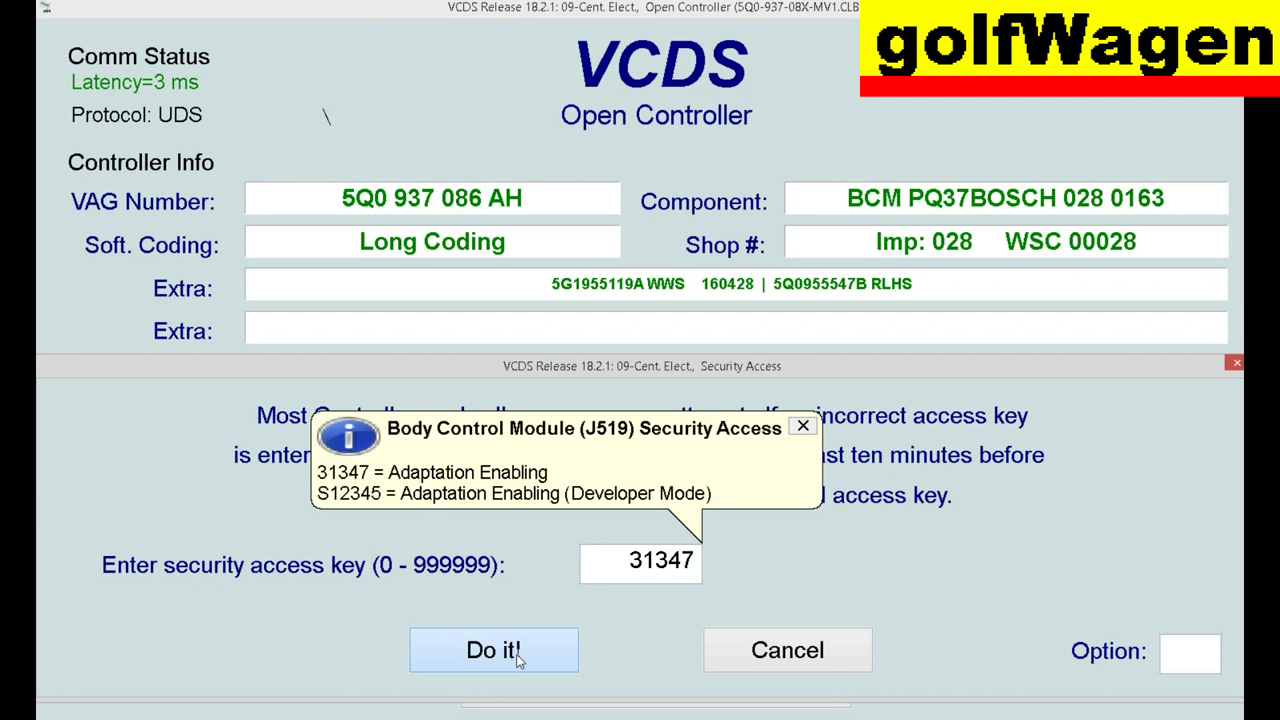
pyautogui.click(518, 655)
pyautogui.click(686, 572)
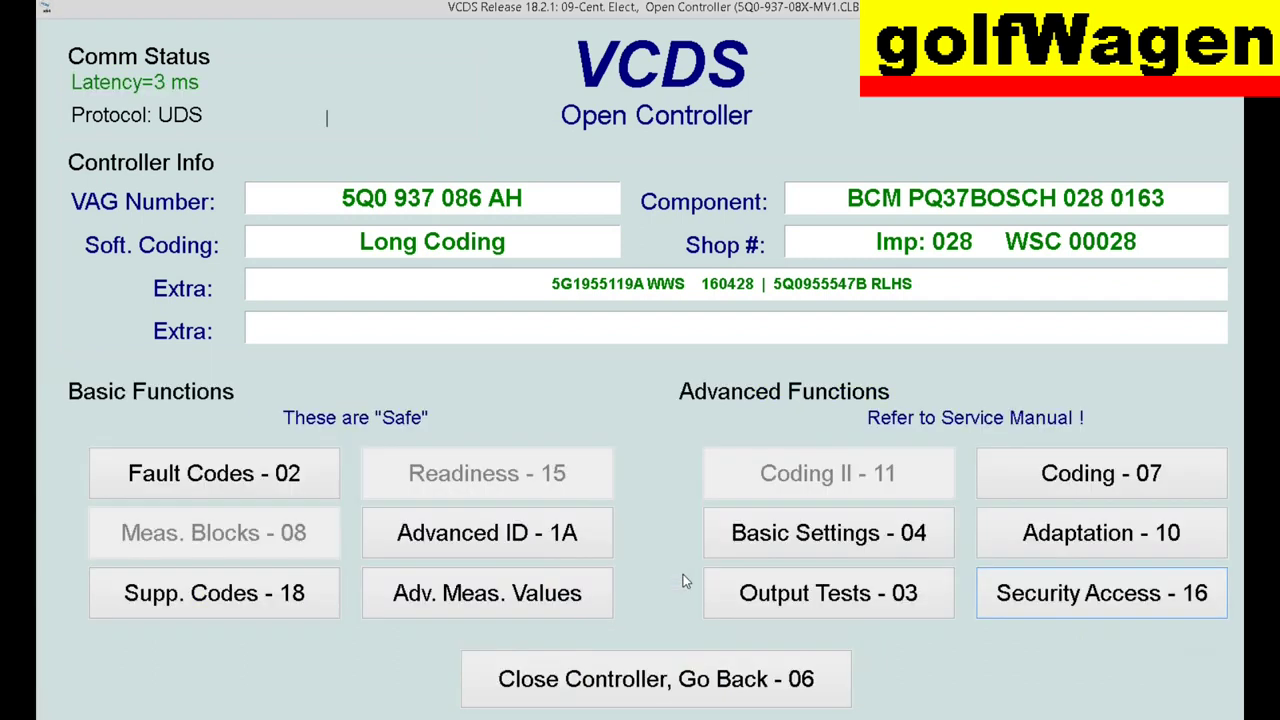
pyautogui.click(1072, 495)
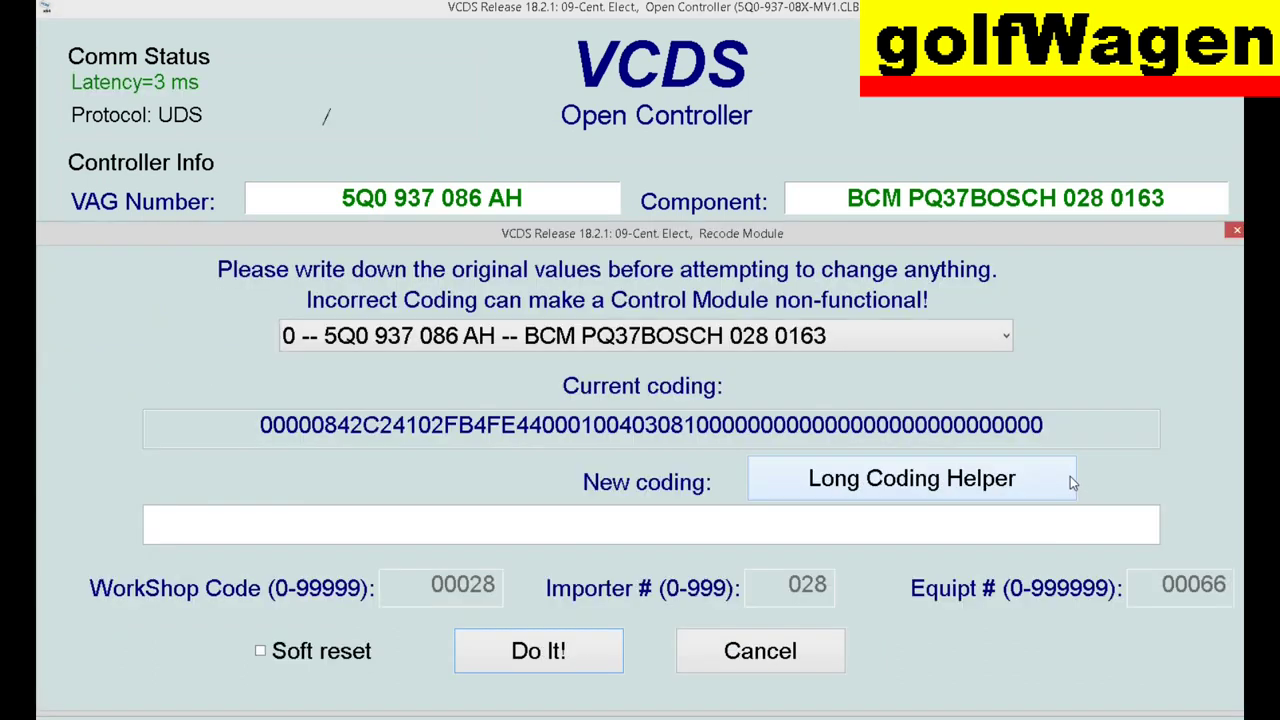
pyautogui.click(886, 480)
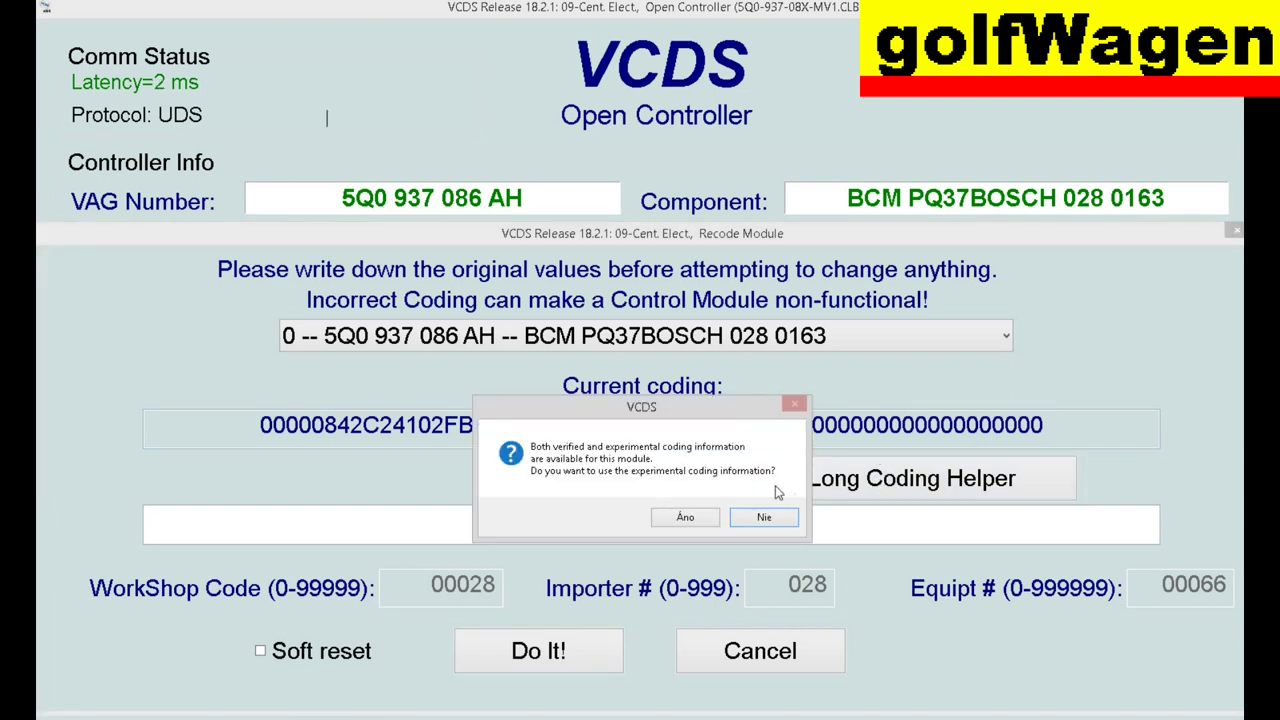
pyautogui.click(766, 517)
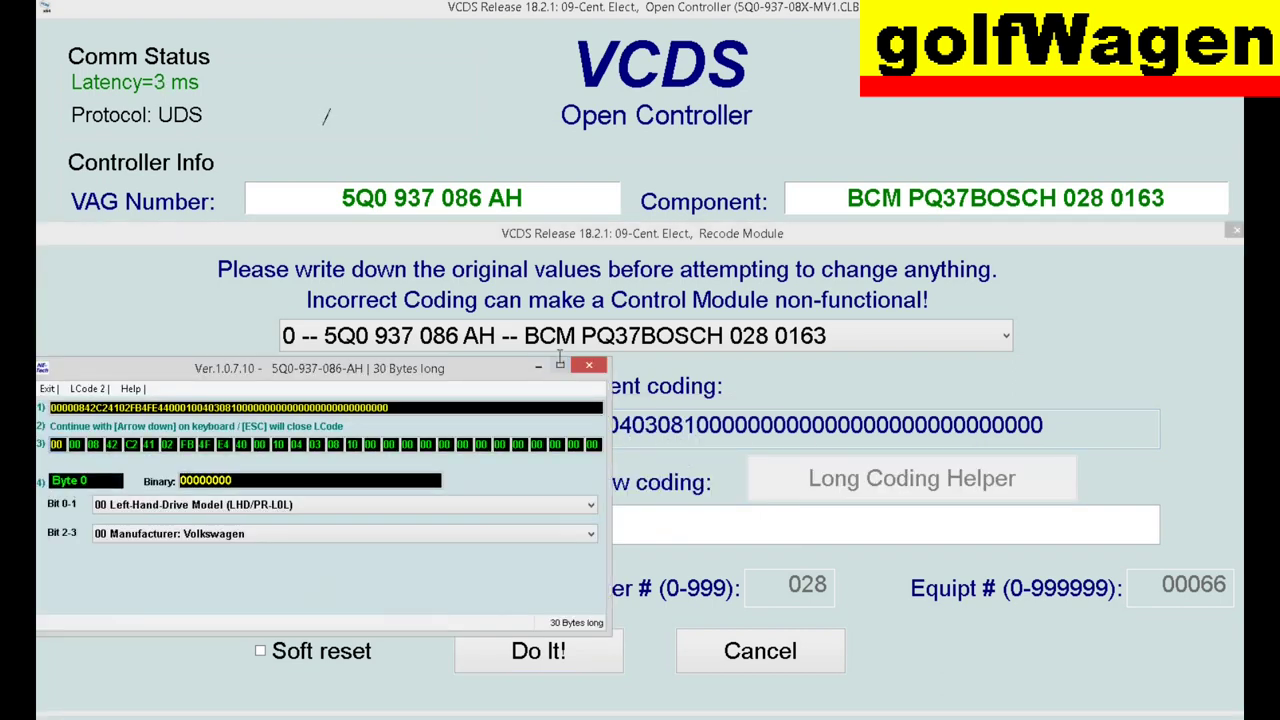
pyautogui.click(717, 627)
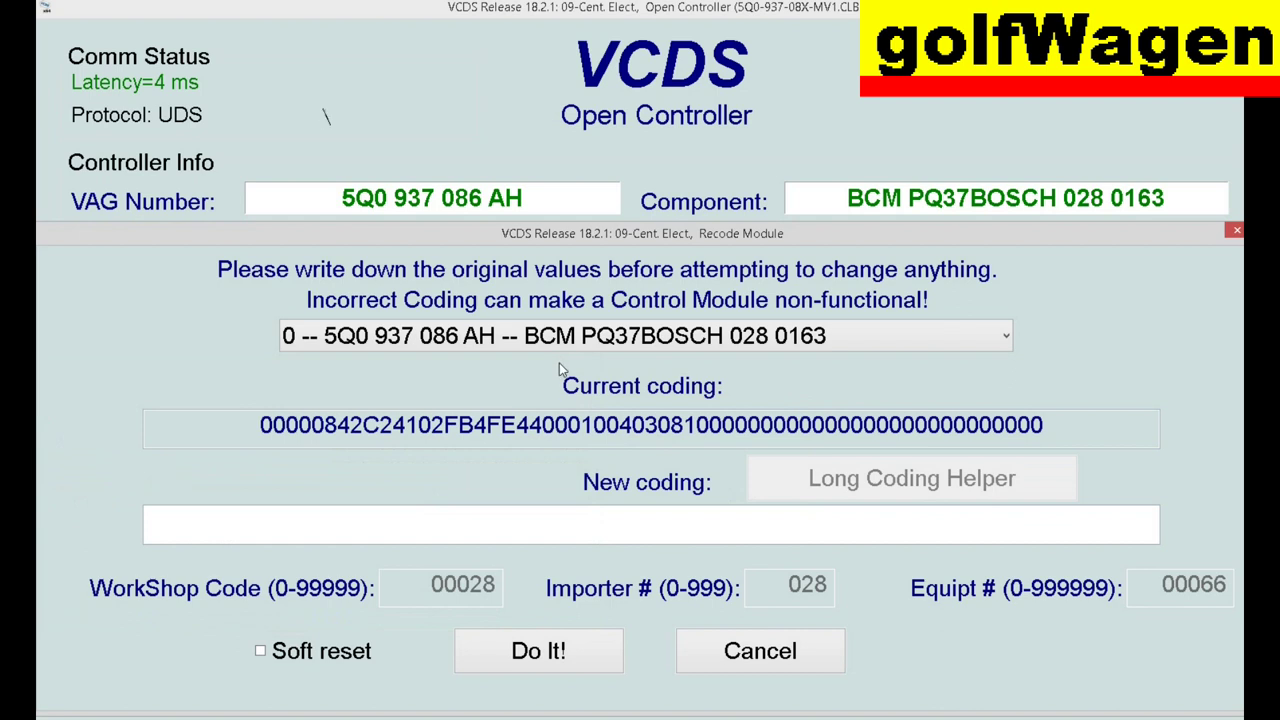
pyautogui.click(745, 651)
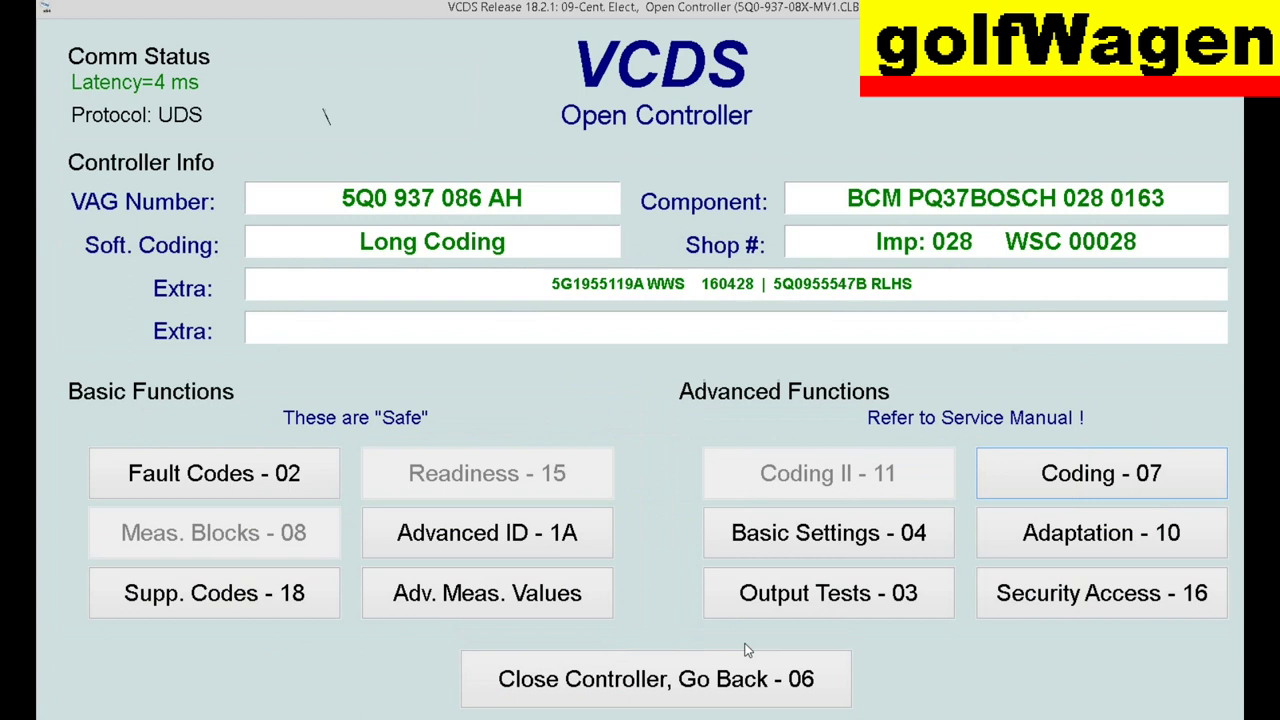
pyautogui.click(1100, 486)
# - Tick Byte 12 Bit 0 Anti-Theft-System installed/active in the Long Coding Helper and save the coding
pyautogui.click(940, 478)
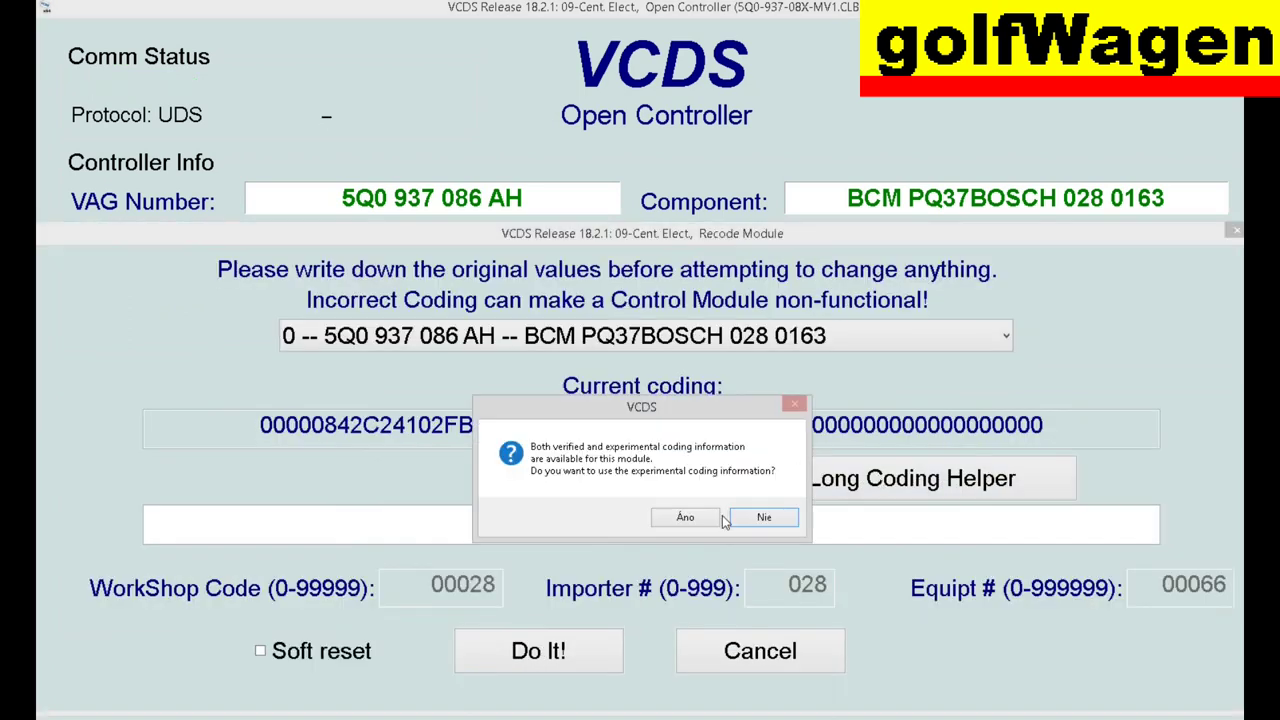
pyautogui.click(762, 519)
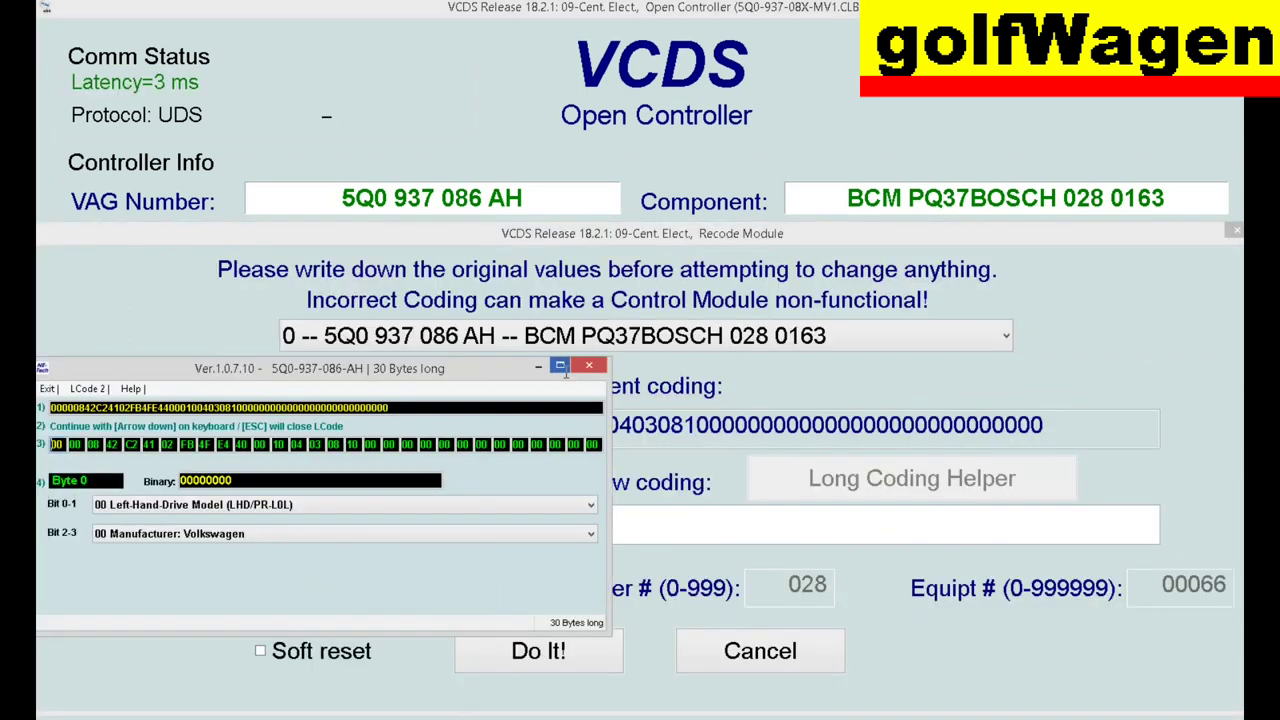
pyautogui.click(560, 366)
pyautogui.click(278, 81)
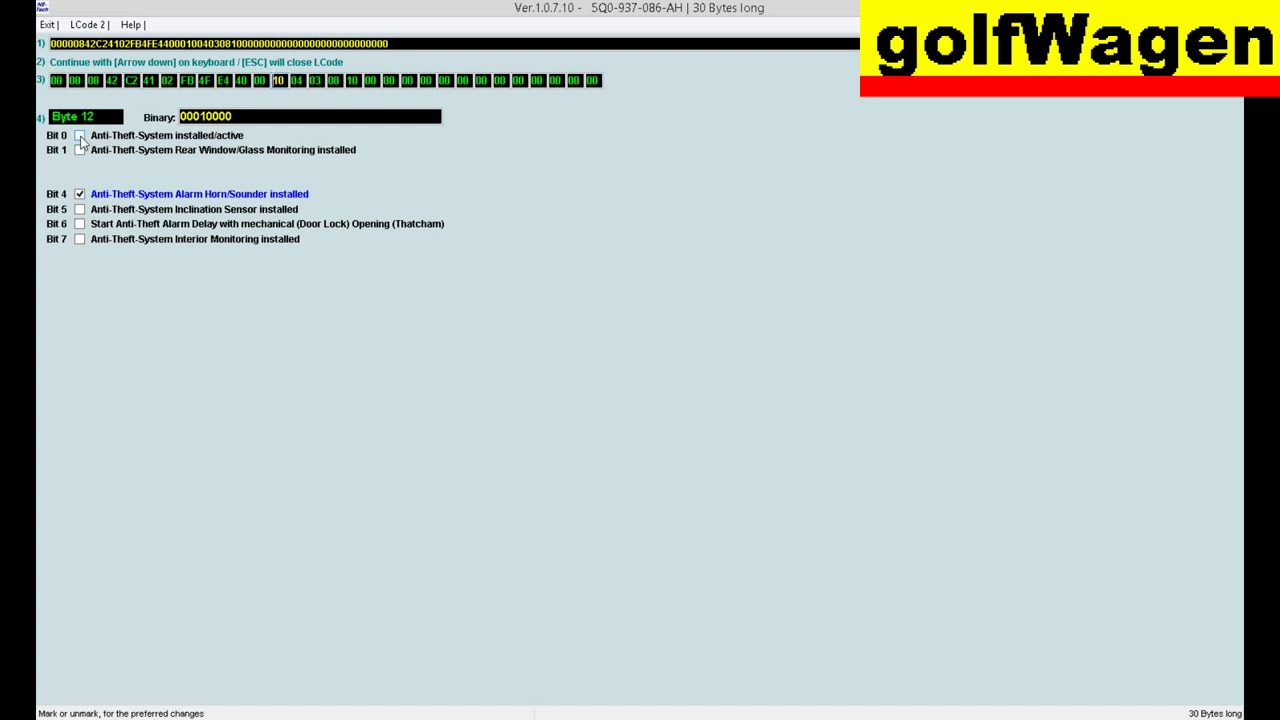
pyautogui.click(80, 137)
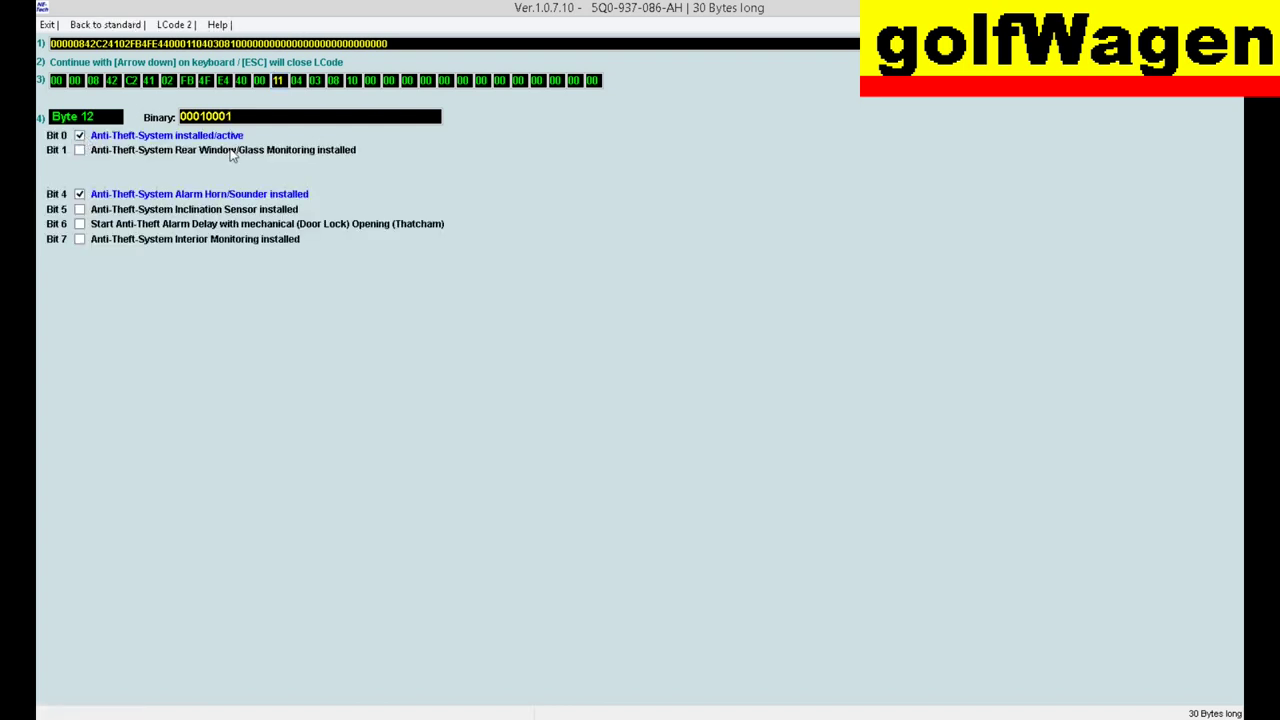
pyautogui.press('Escape')
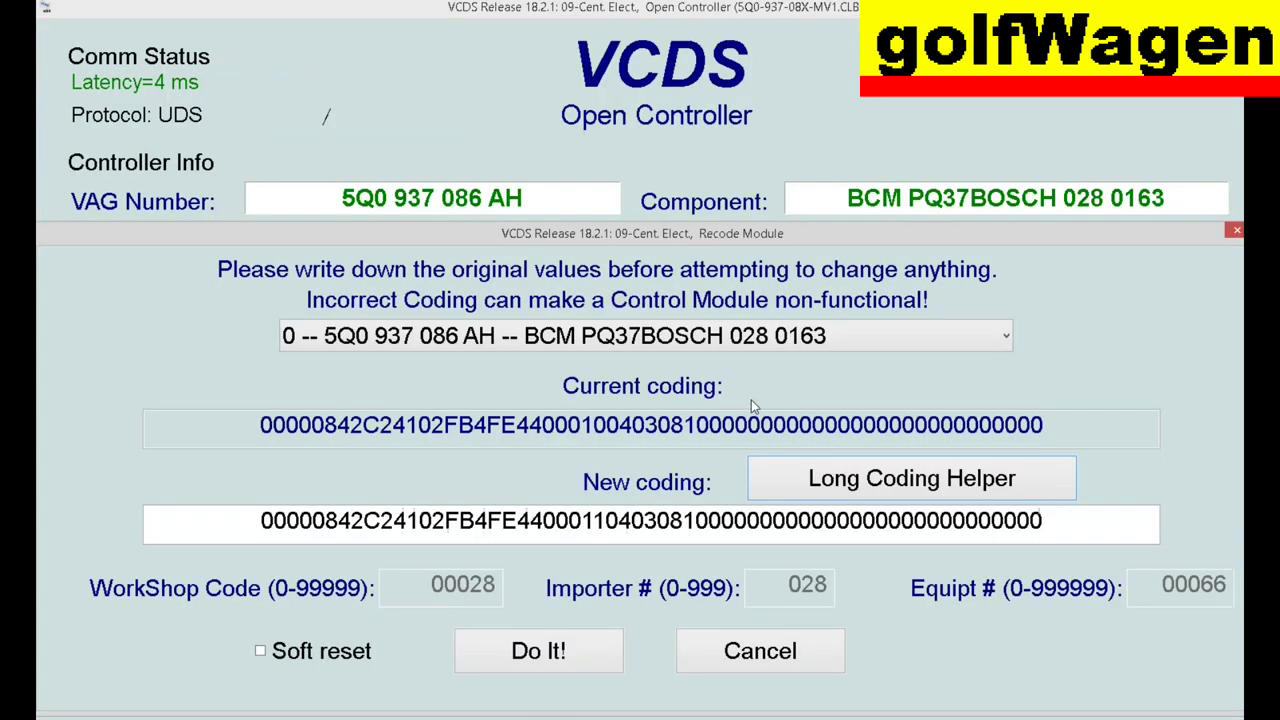
pyautogui.click(576, 648)
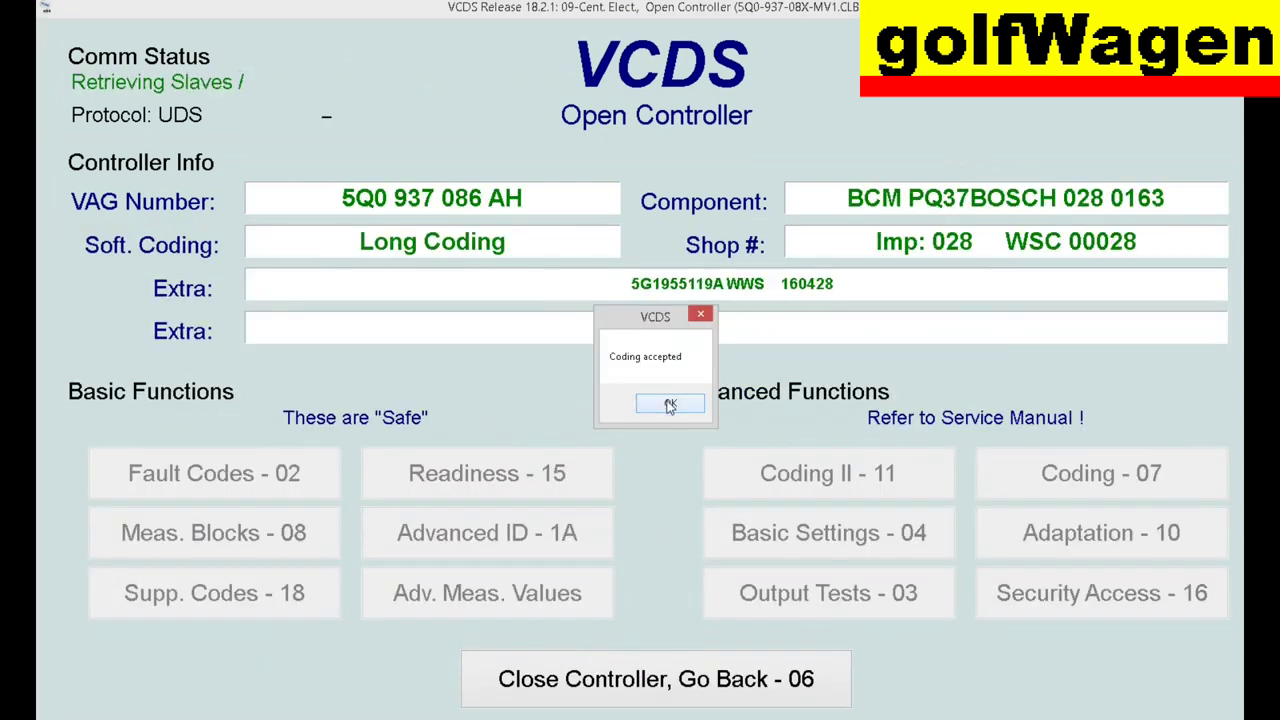
pyautogui.click(670, 406)
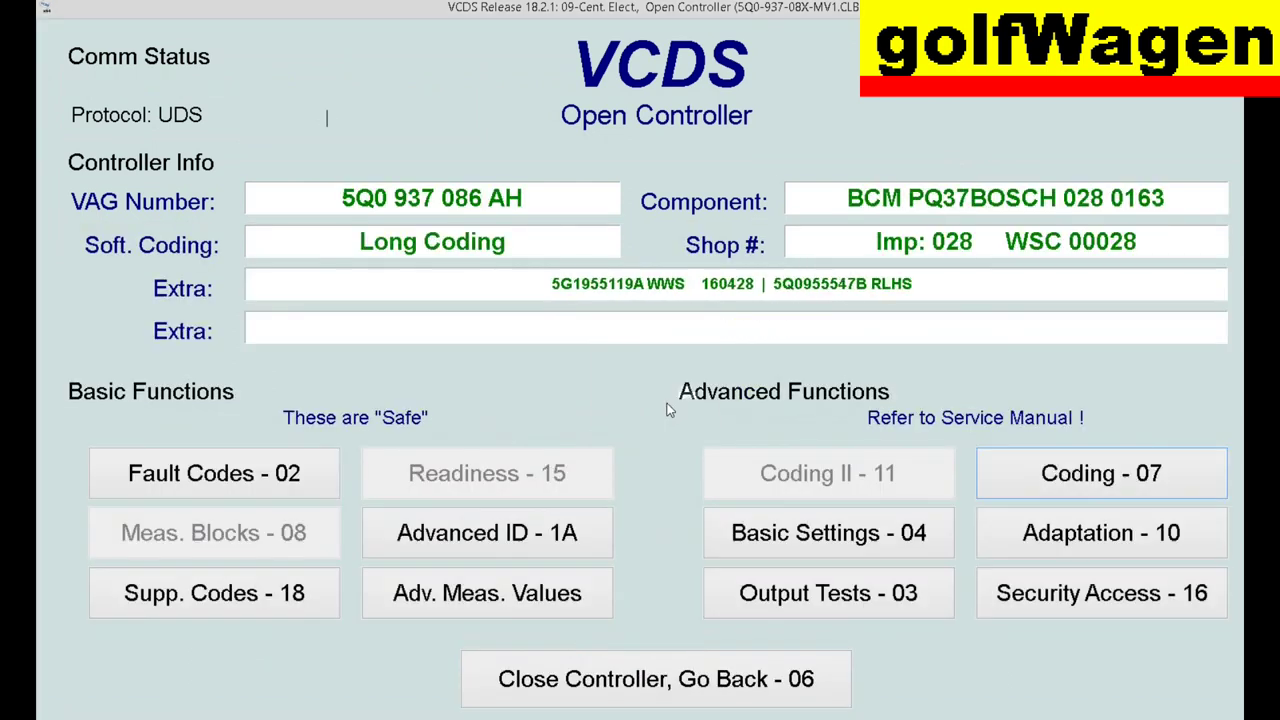
# - In UDS Adaptation, filter channels by 'thef' and open the anti-theft channel list
pyautogui.click(1087, 536)
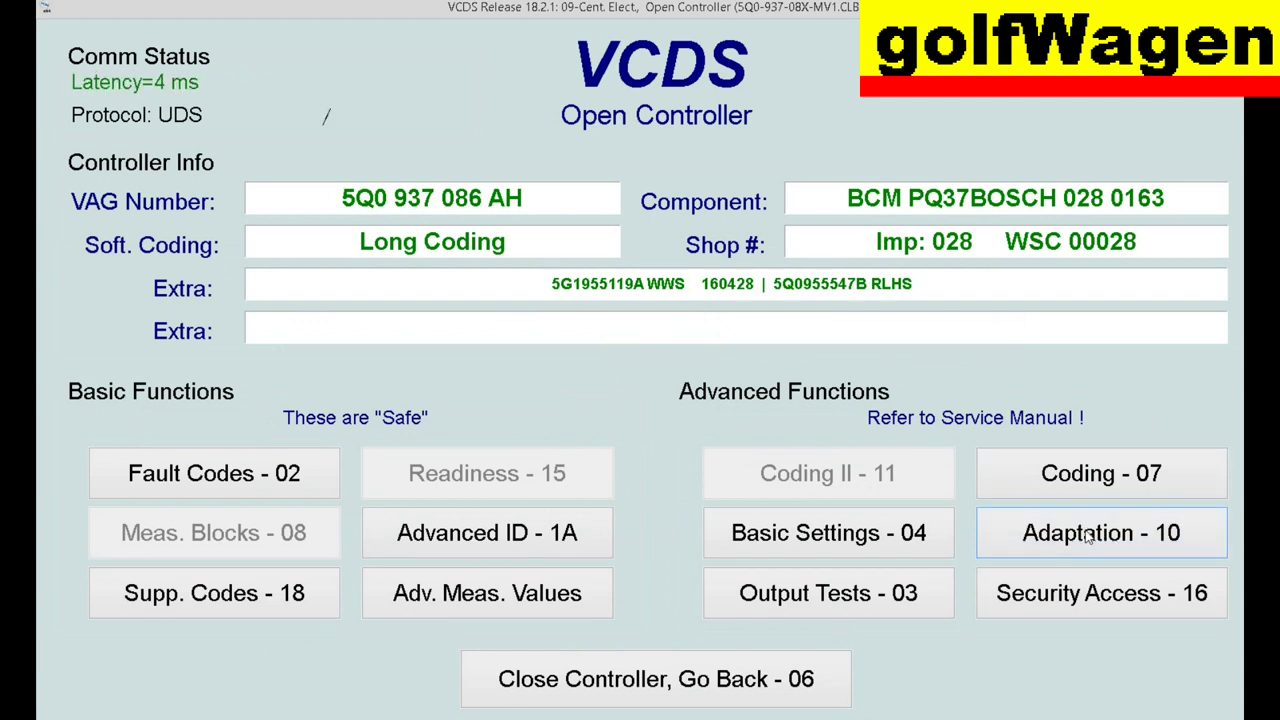
pyautogui.click(893, 350)
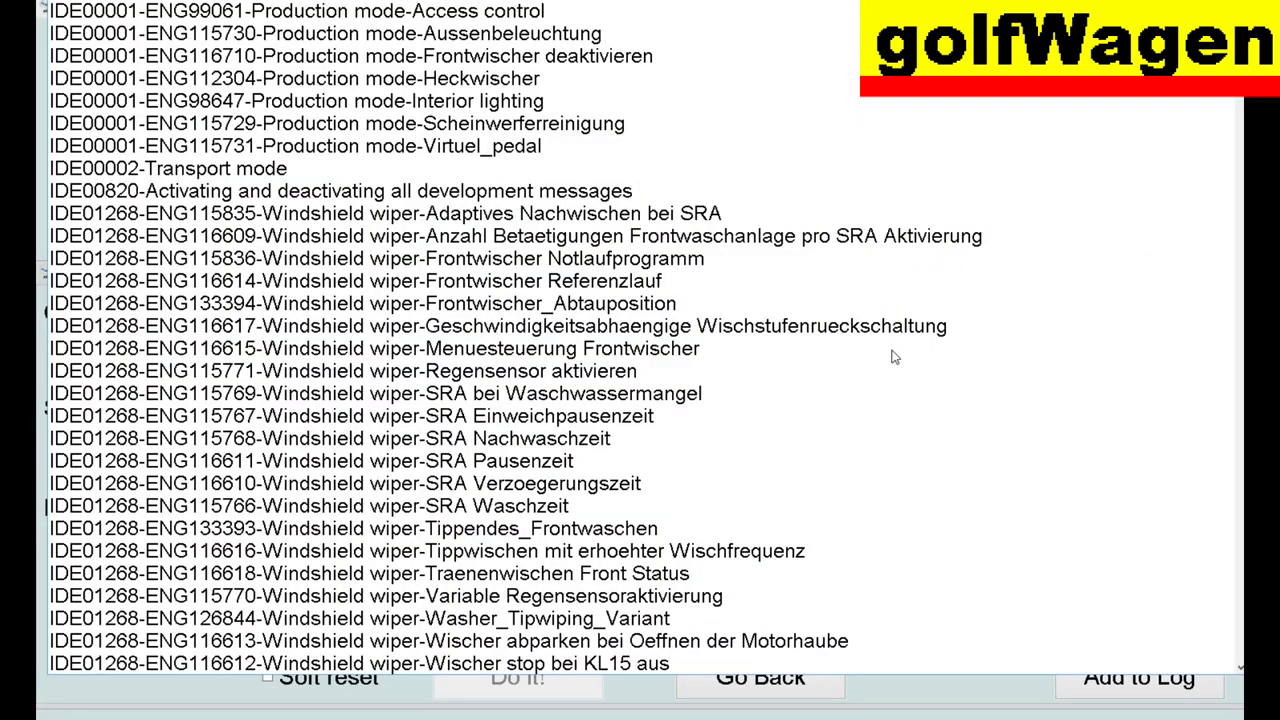
pyautogui.press('Escape')
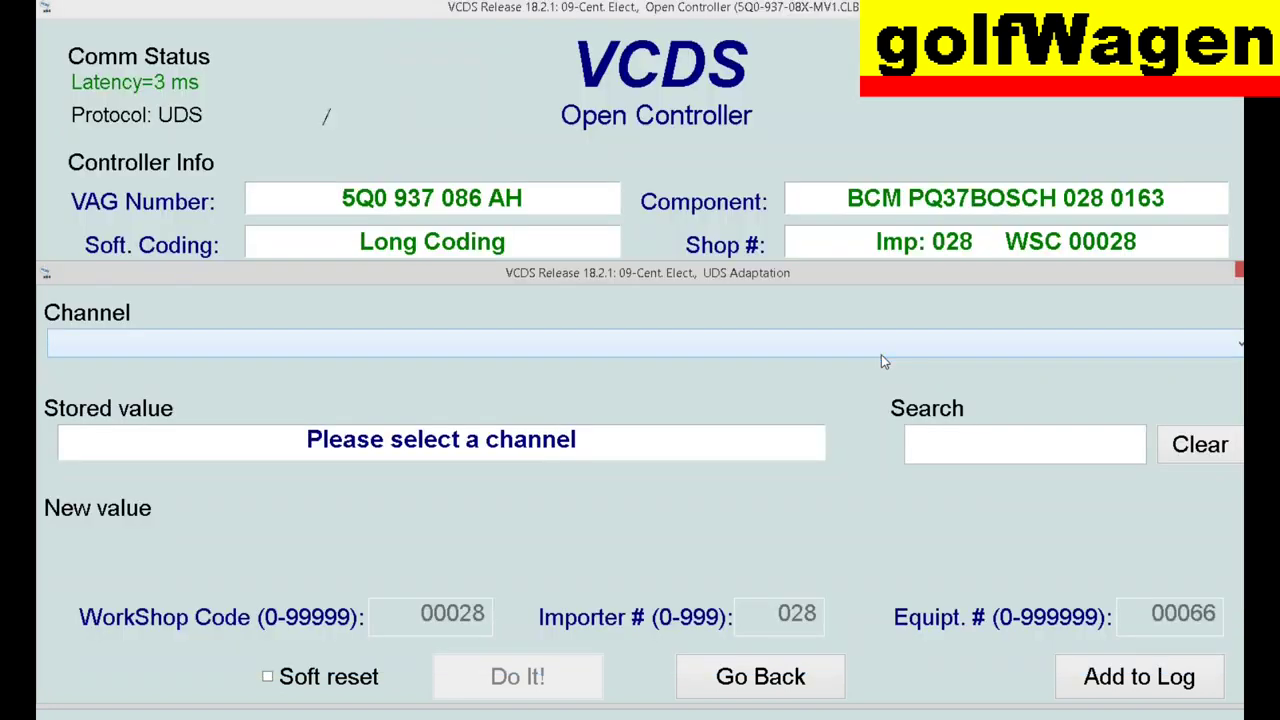
pyautogui.click(961, 445)
pyautogui.write('the')
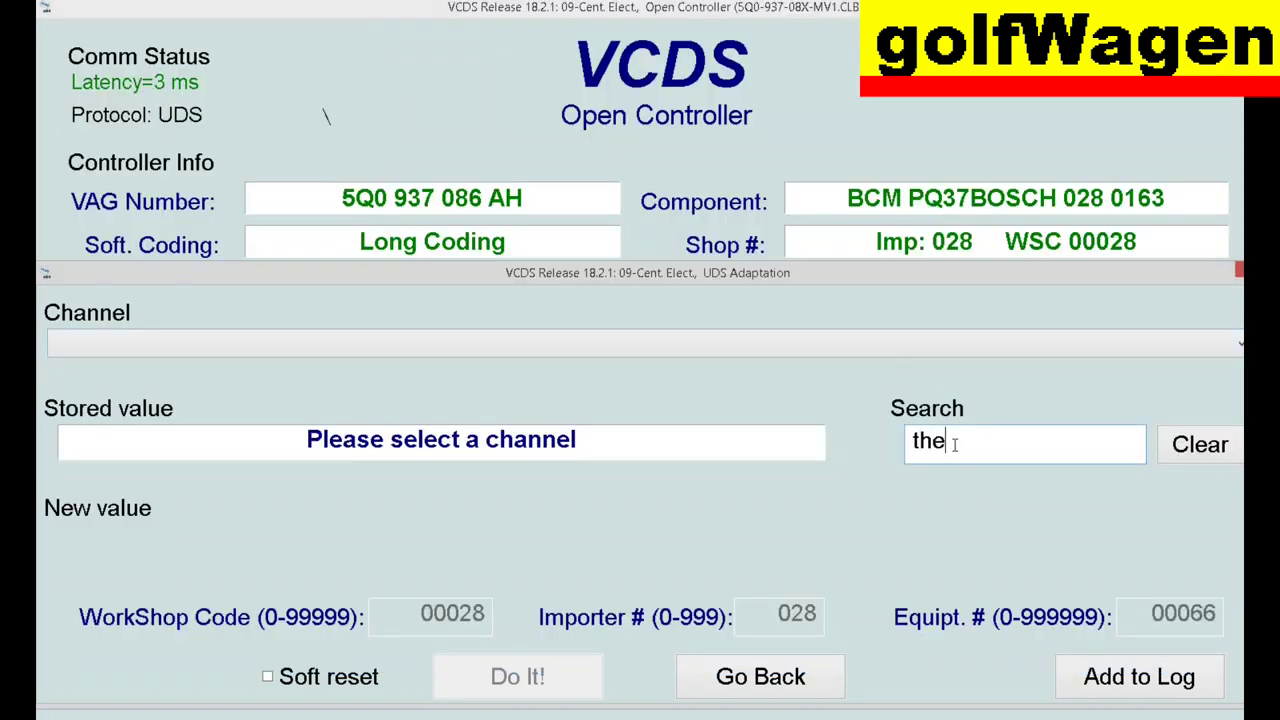
pyautogui.write('f')
pyautogui.click(885, 356)
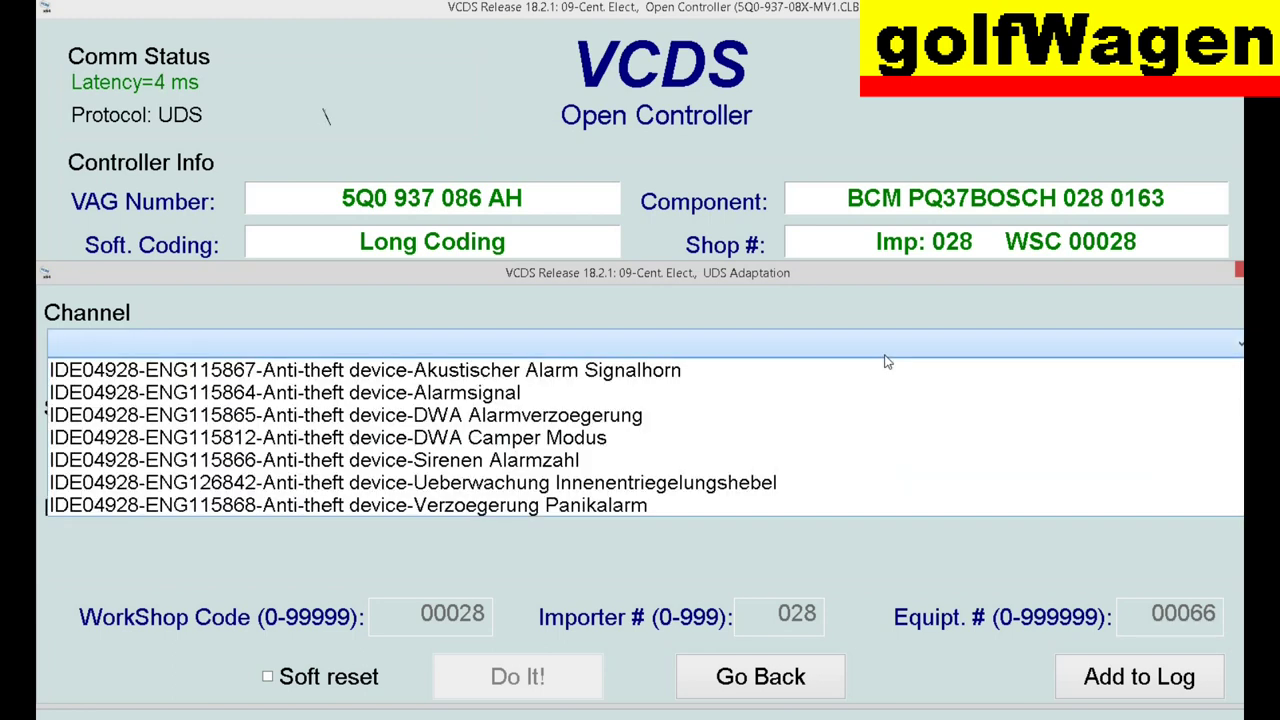
# - Set the Akustischer Alarm Signalhorn channel to active and save it
pyautogui.click(678, 371)
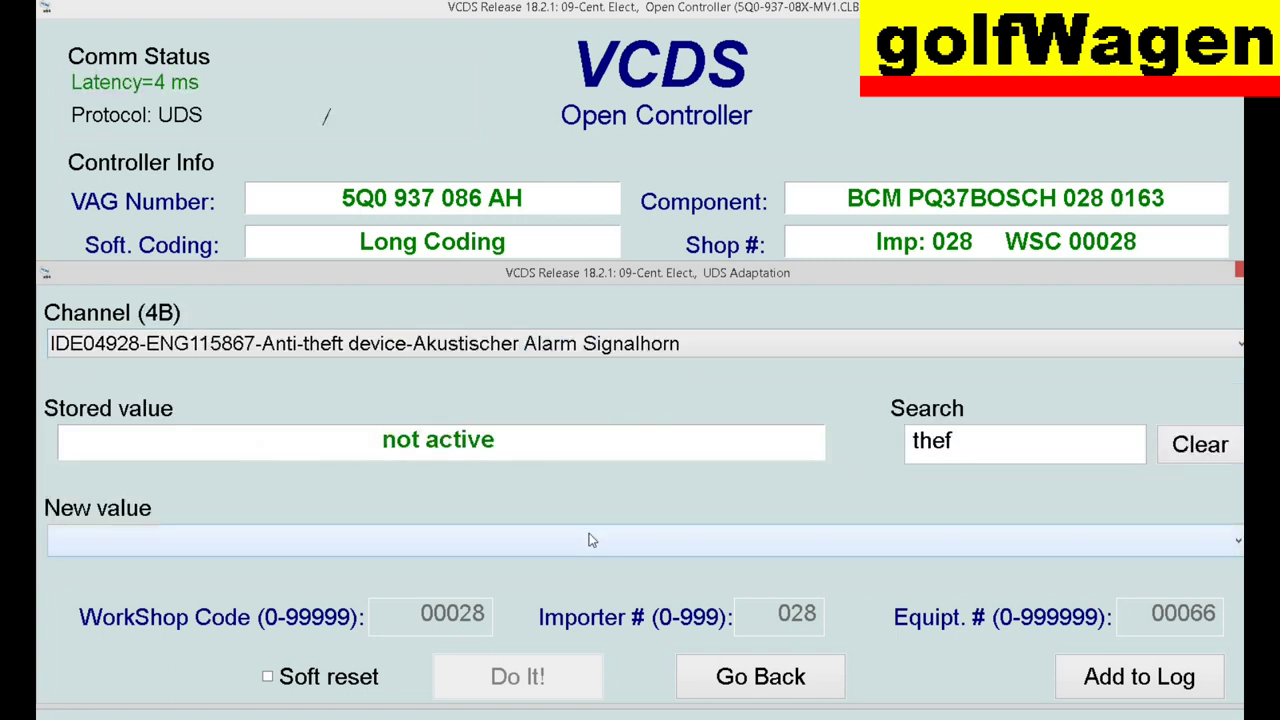
pyautogui.click(533, 541)
pyautogui.click(378, 598)
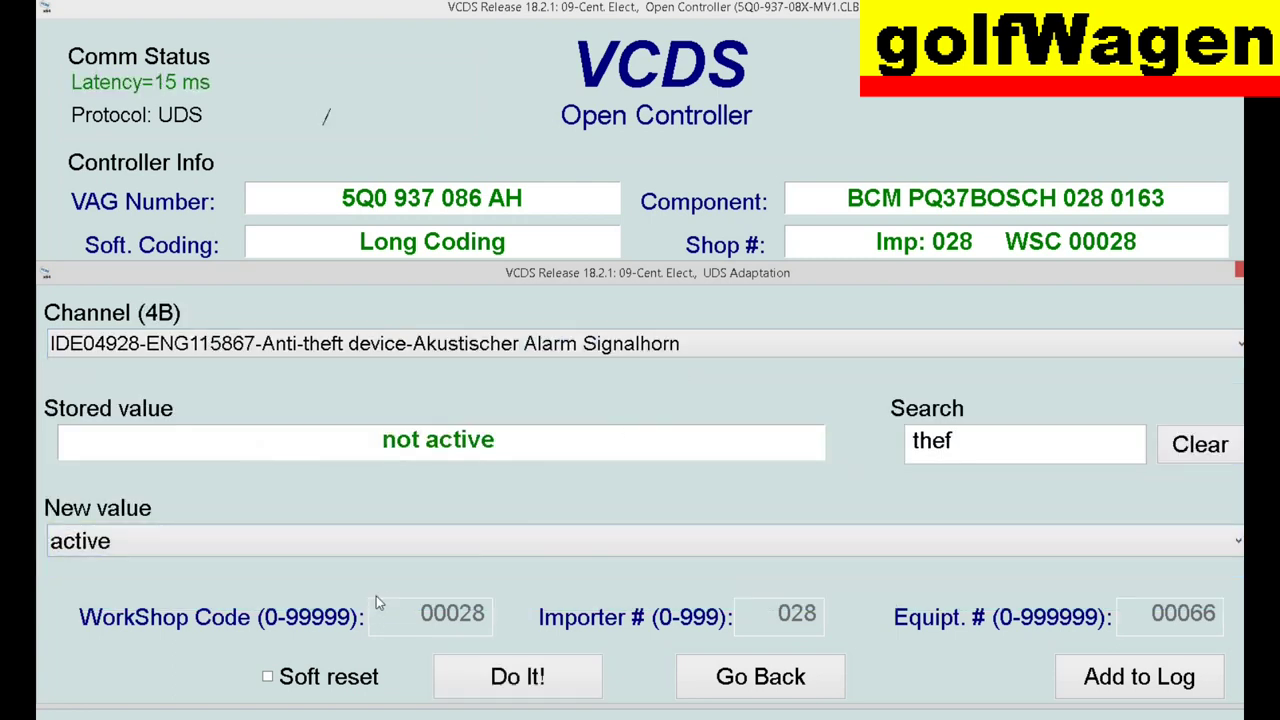
pyautogui.click(525, 690)
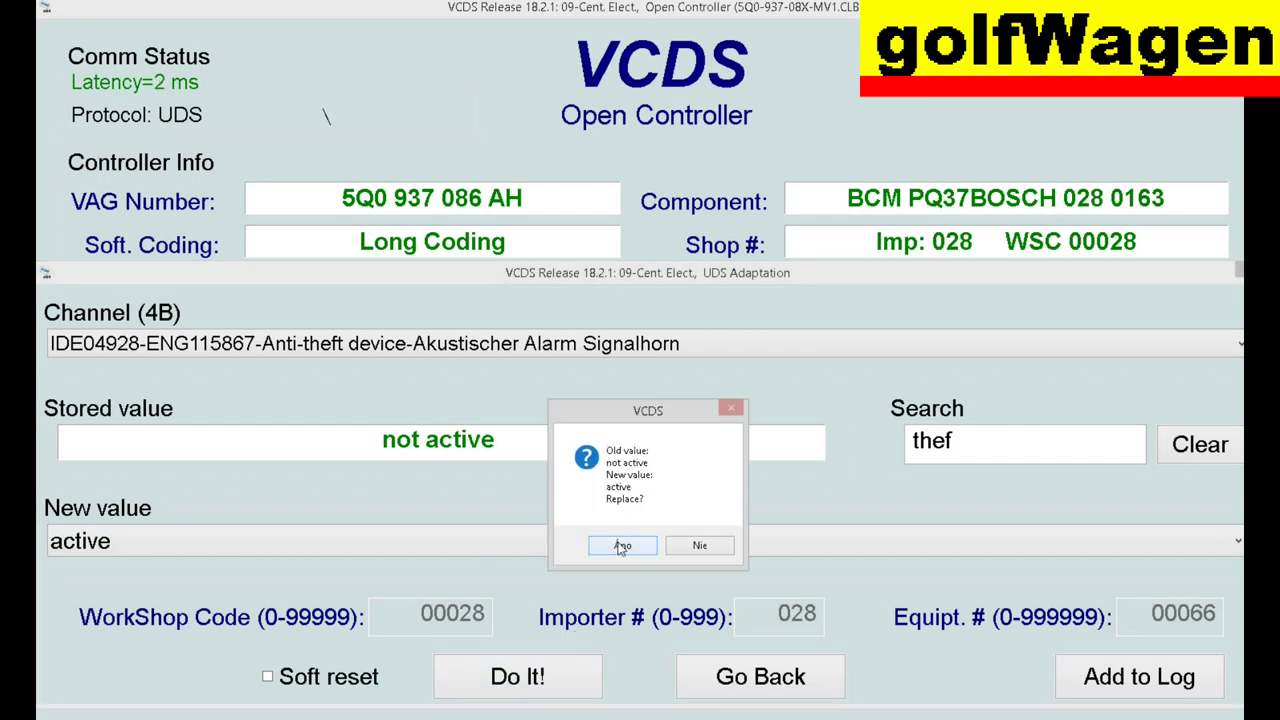
pyautogui.click(622, 546)
pyautogui.click(697, 526)
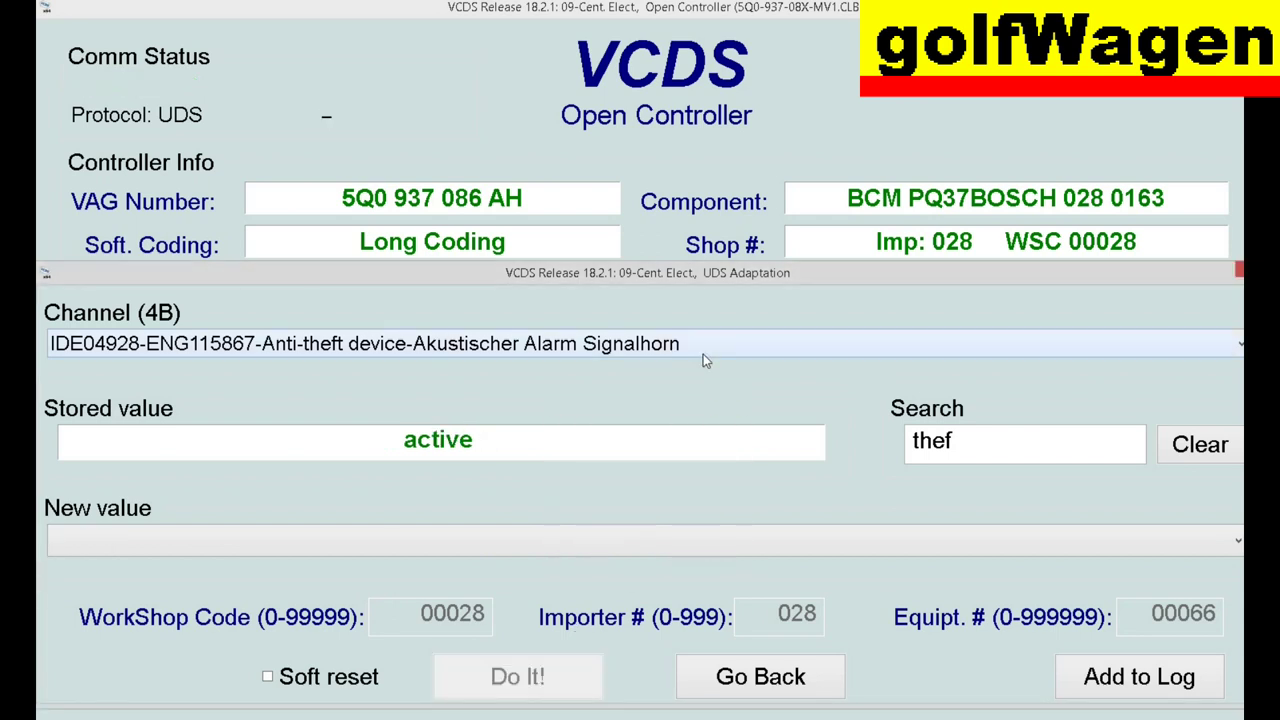
# - Check the Alarmsignal channel, leaving it at frequency modulated
pyautogui.click(703, 360)
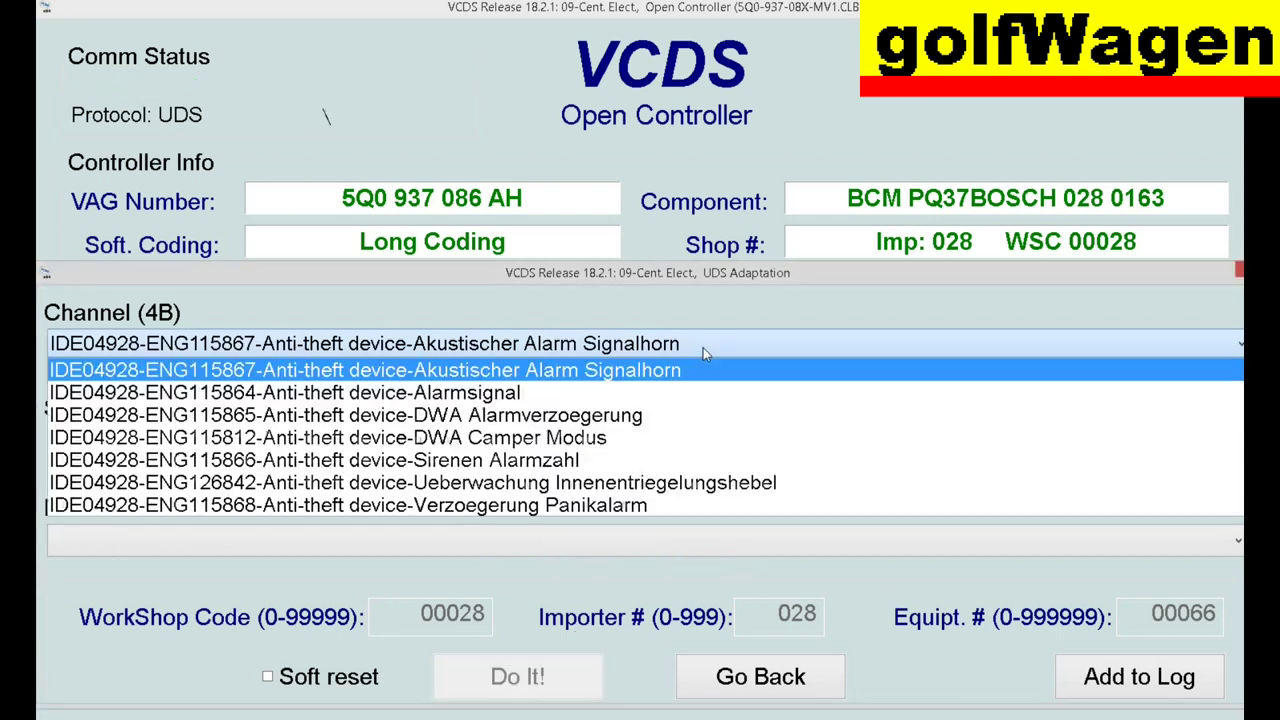
pyautogui.click(537, 395)
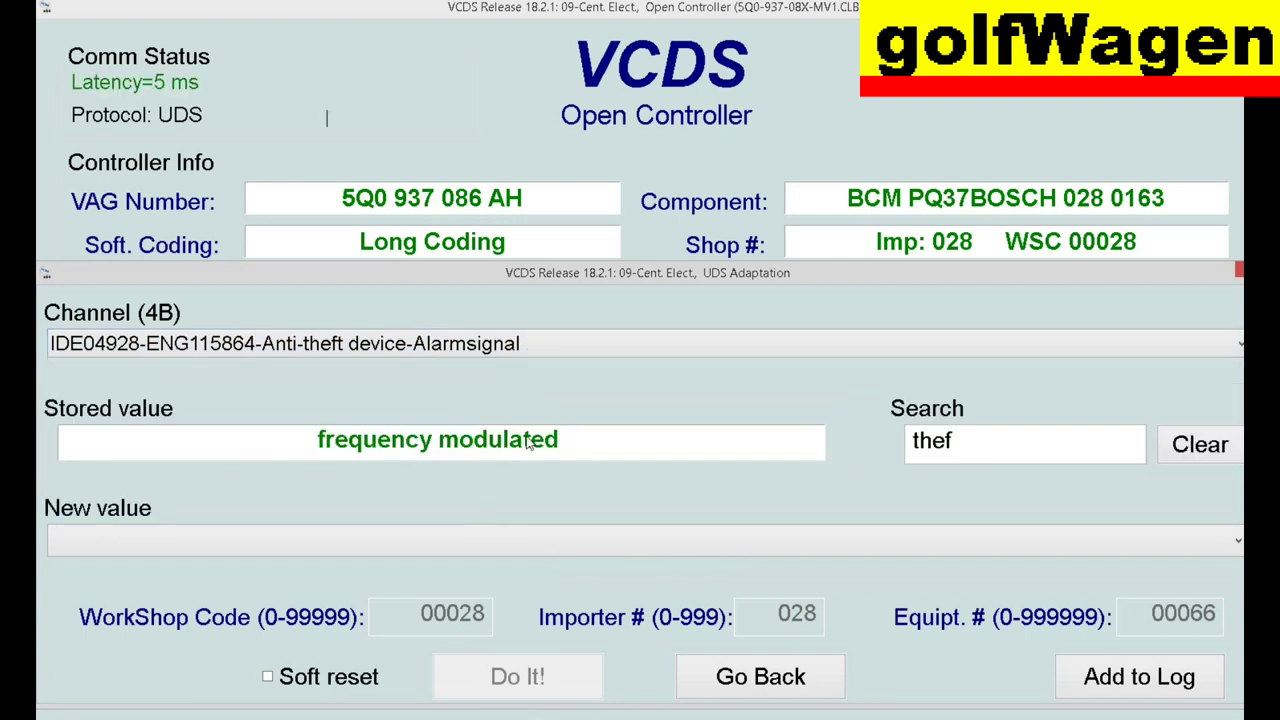
pyautogui.click(517, 532)
pyautogui.click(517, 534)
# - Set DWA Alarmverzoegerung to driver door contact thatcham and save it
pyautogui.click(577, 343)
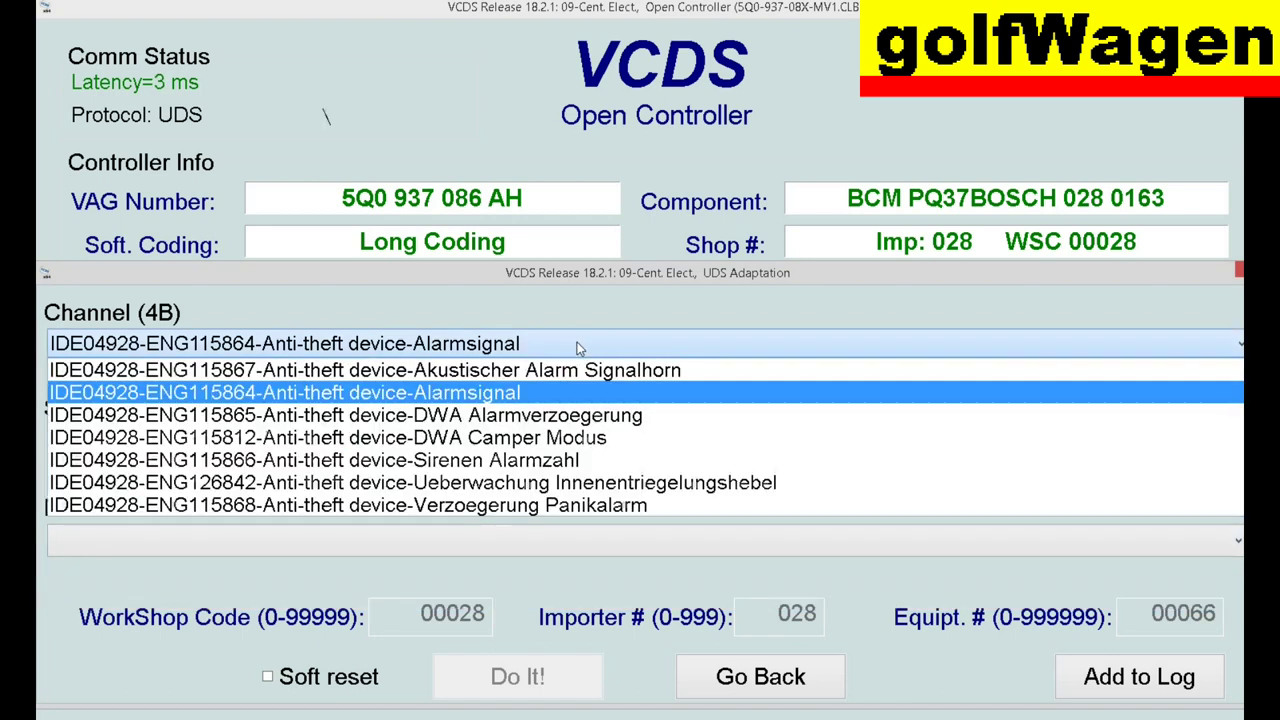
pyautogui.click(560, 425)
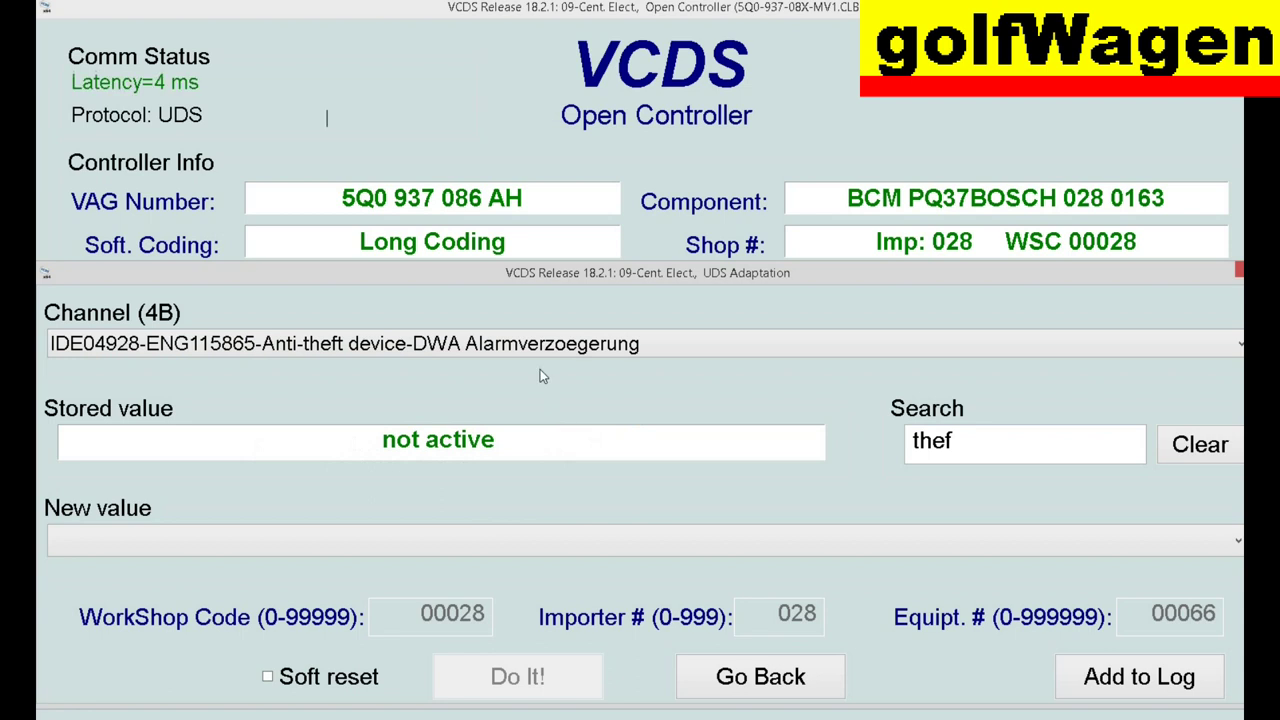
pyautogui.click(530, 522)
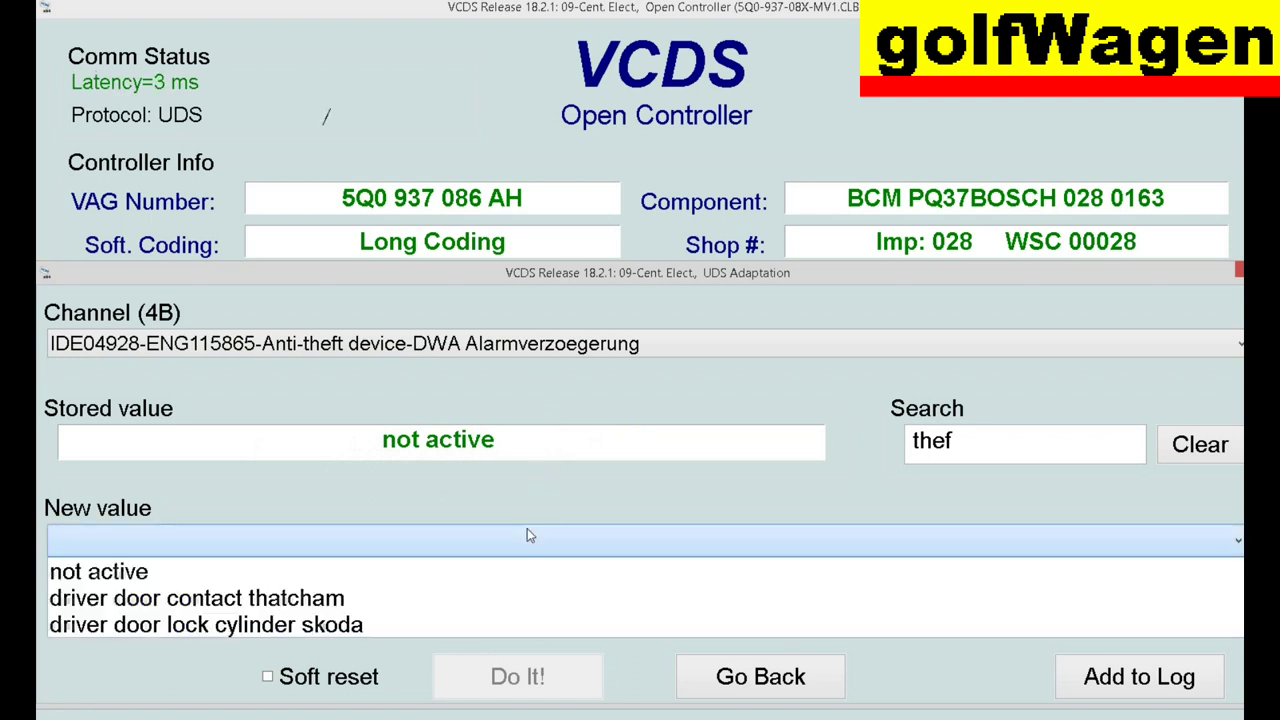
pyautogui.click(313, 598)
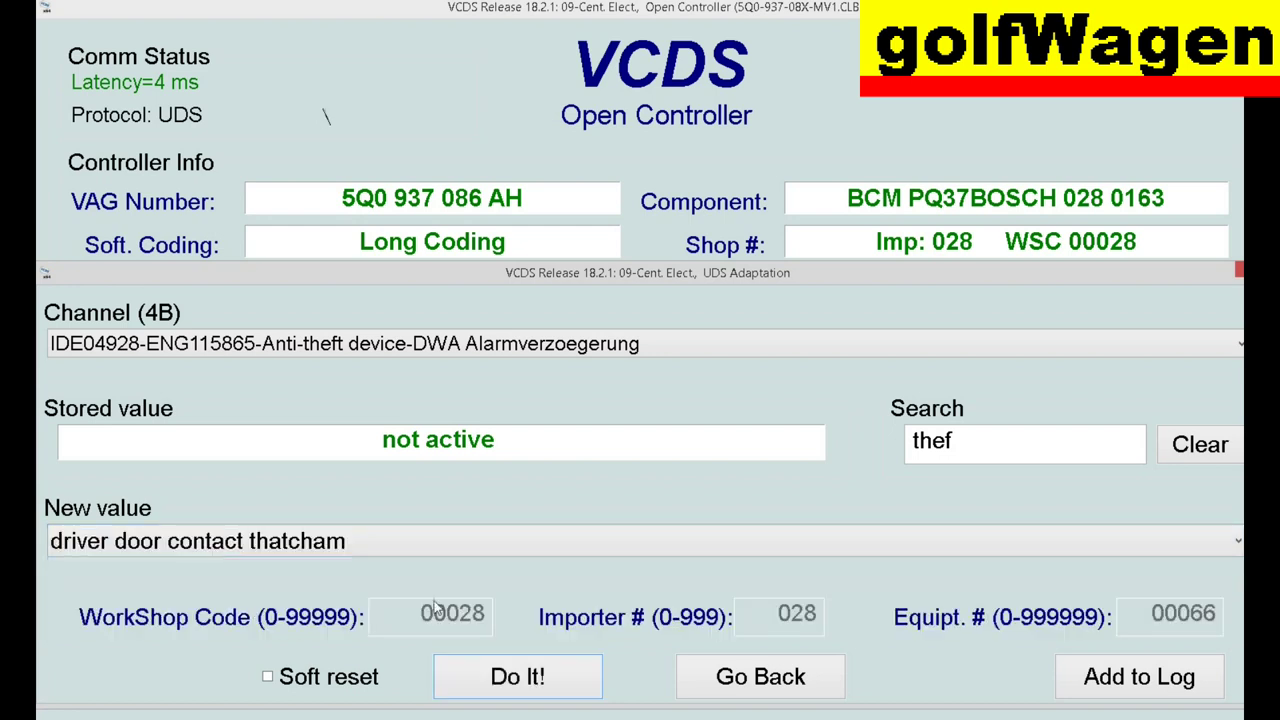
pyautogui.click(555, 678)
pyautogui.click(638, 546)
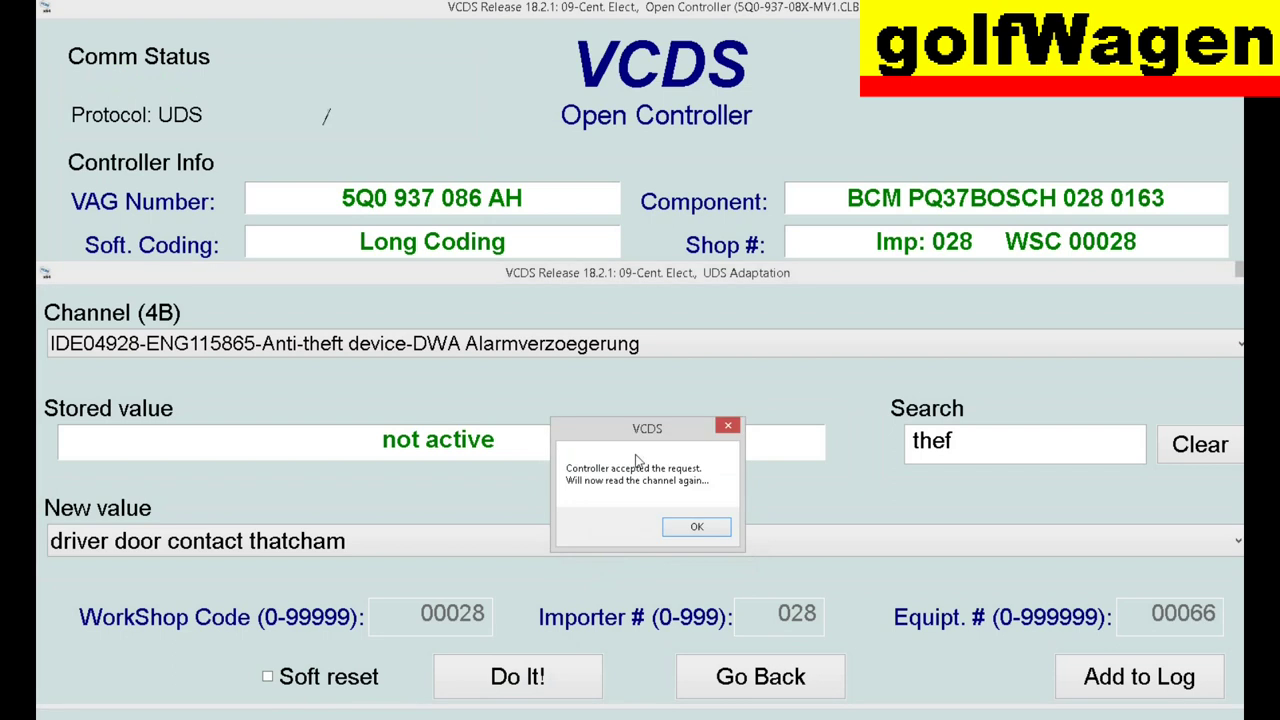
pyautogui.click(693, 527)
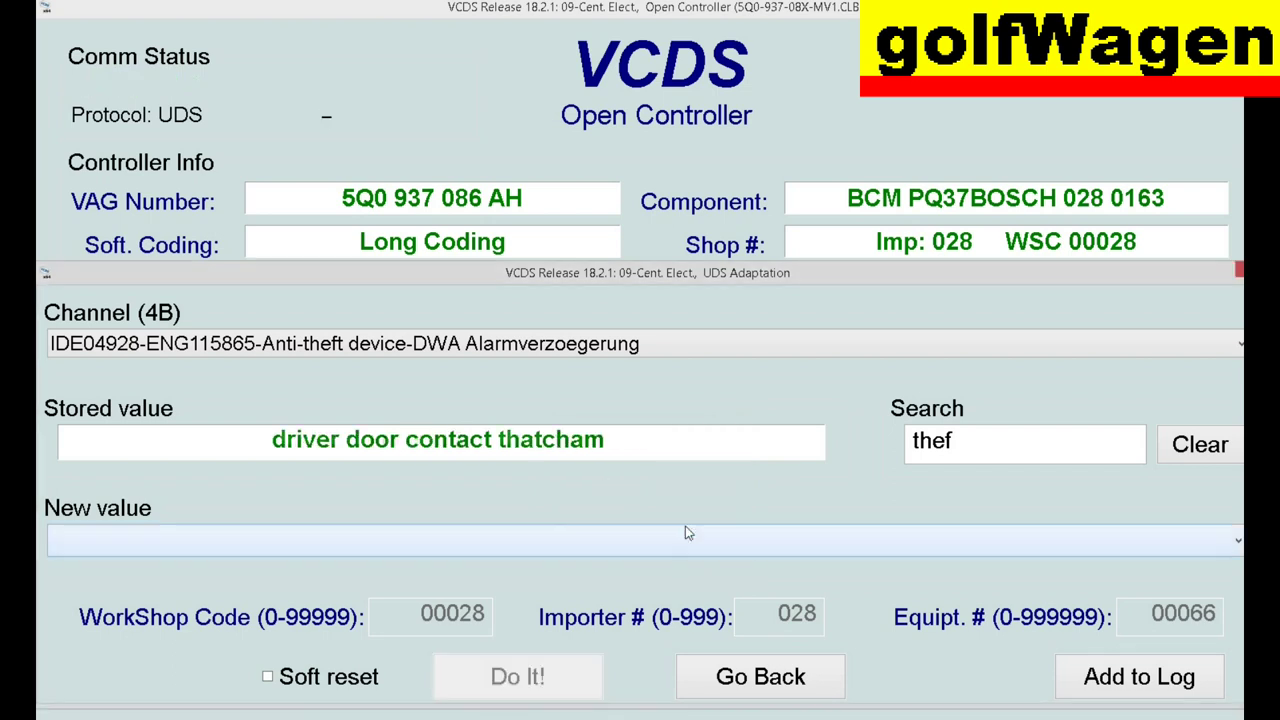
# - Set the DWA Camper Modus channel to active and save it
pyautogui.click(623, 350)
pyautogui.click(567, 438)
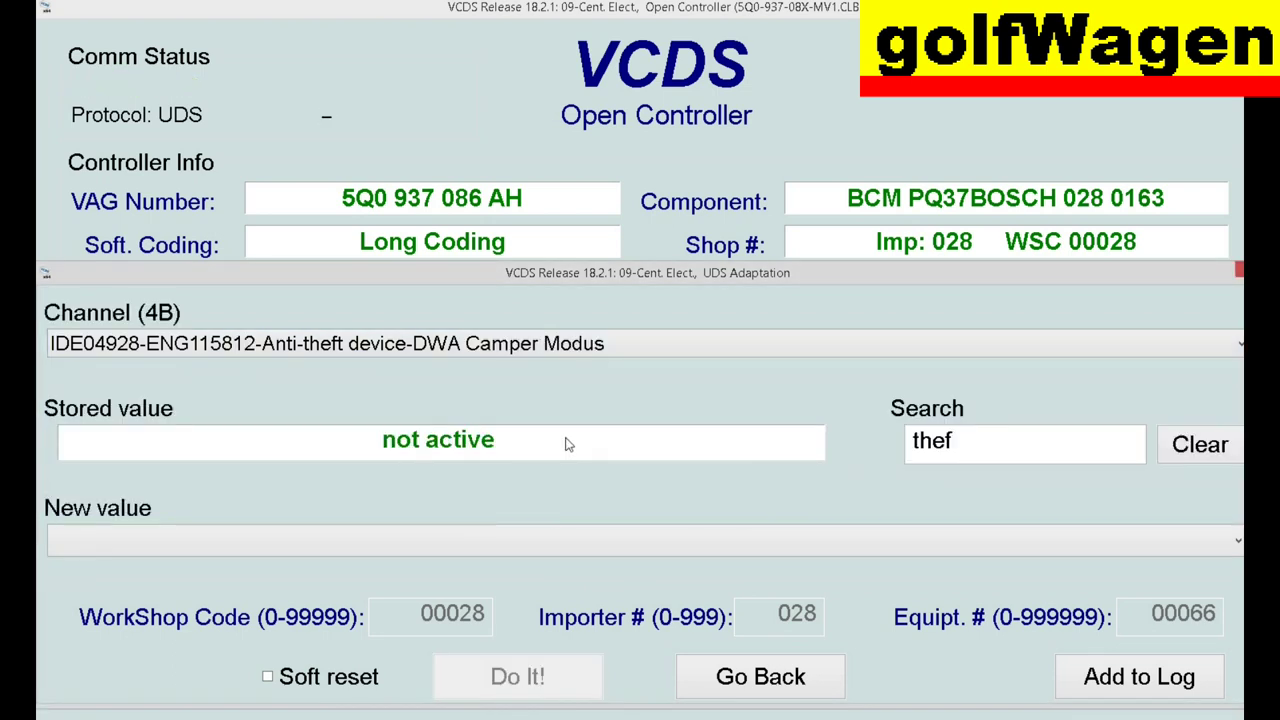
pyautogui.click(478, 546)
pyautogui.click(391, 597)
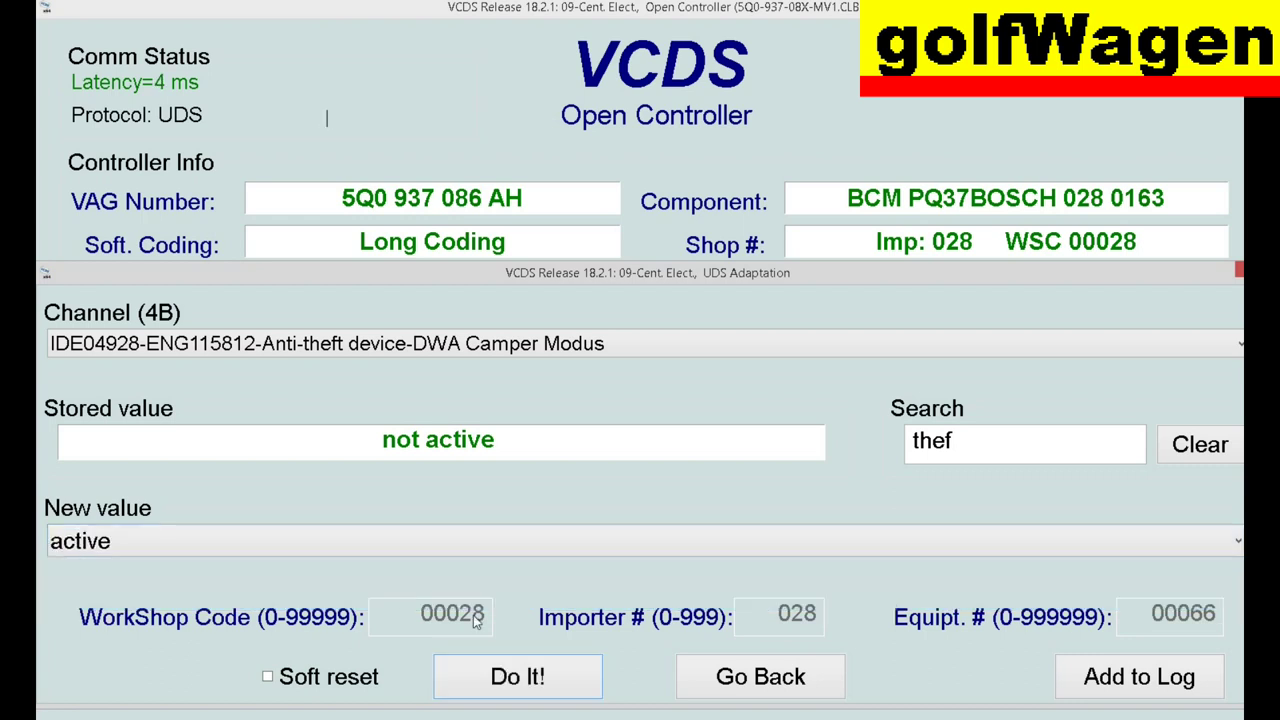
pyautogui.click(518, 677)
pyautogui.click(620, 552)
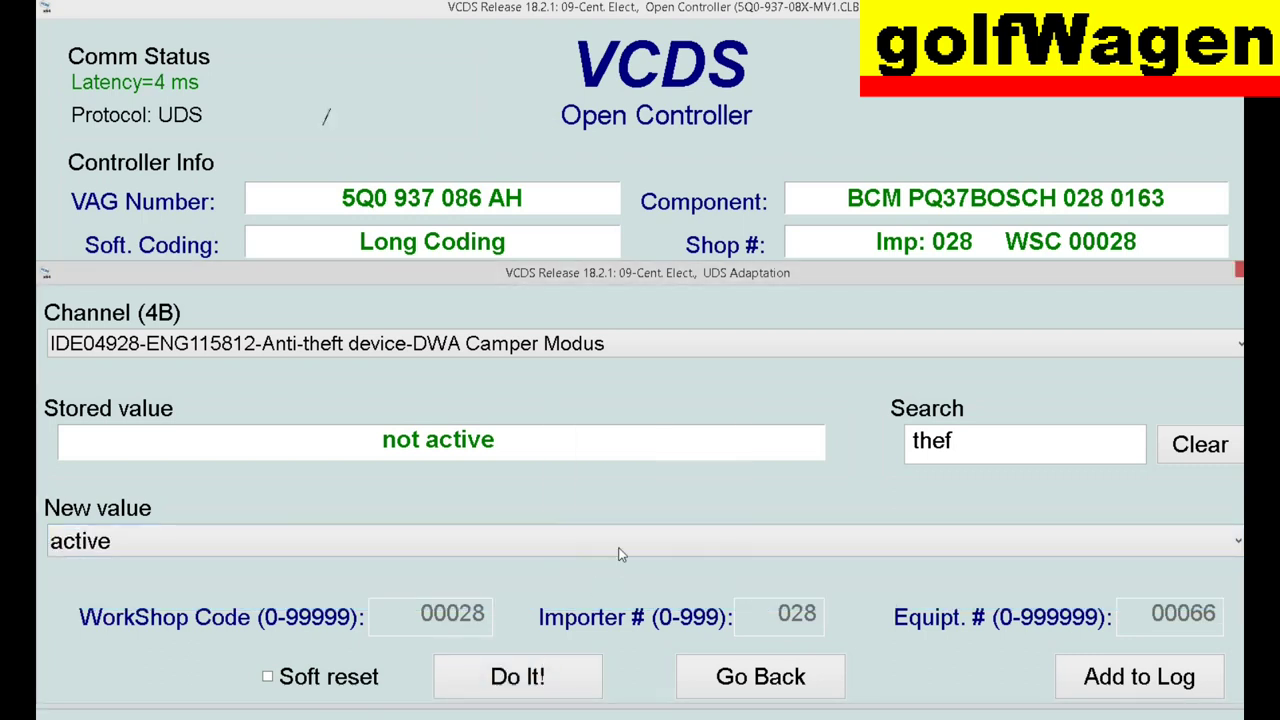
pyautogui.click(696, 527)
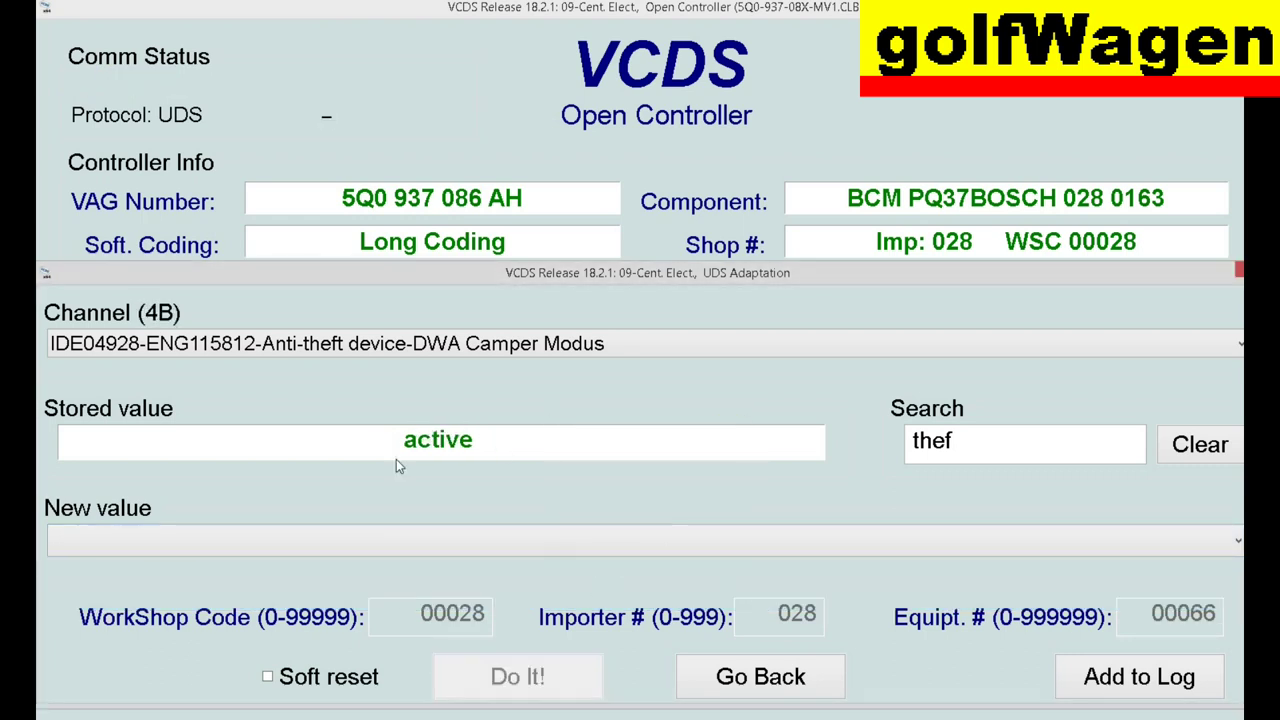
# - Check the Sirenen Alarmzahl channel, keeping it at 10 Alarme
pyautogui.click(625, 345)
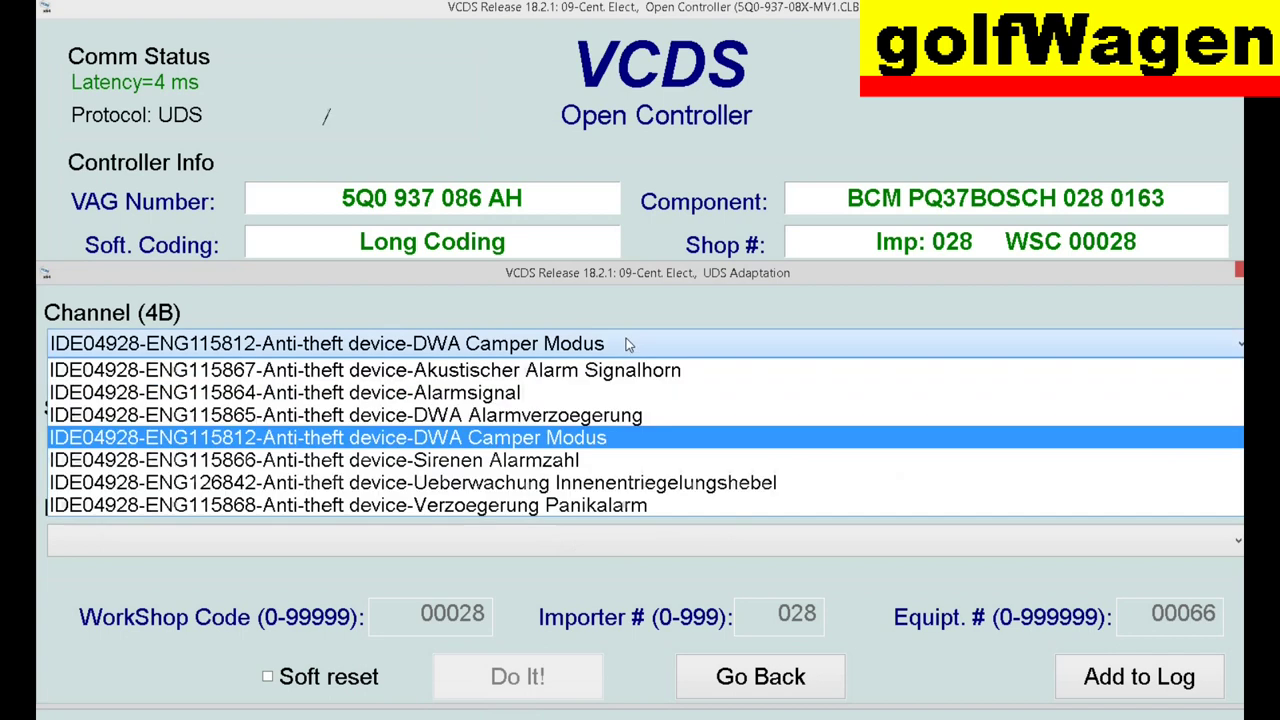
pyautogui.click(580, 462)
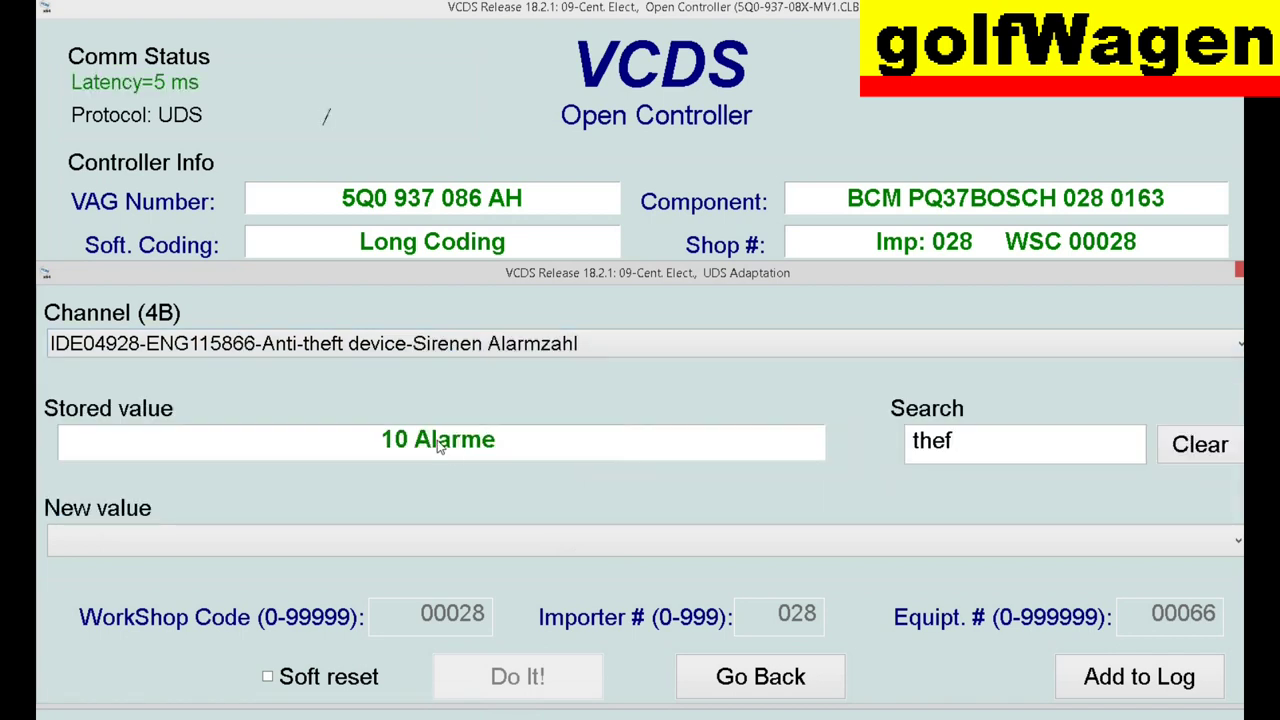
pyautogui.click(450, 537)
pyautogui.click(450, 537)
# - Set the Ueberwachung Innenentriegelungshebel channel to active and save it
pyautogui.click(580, 350)
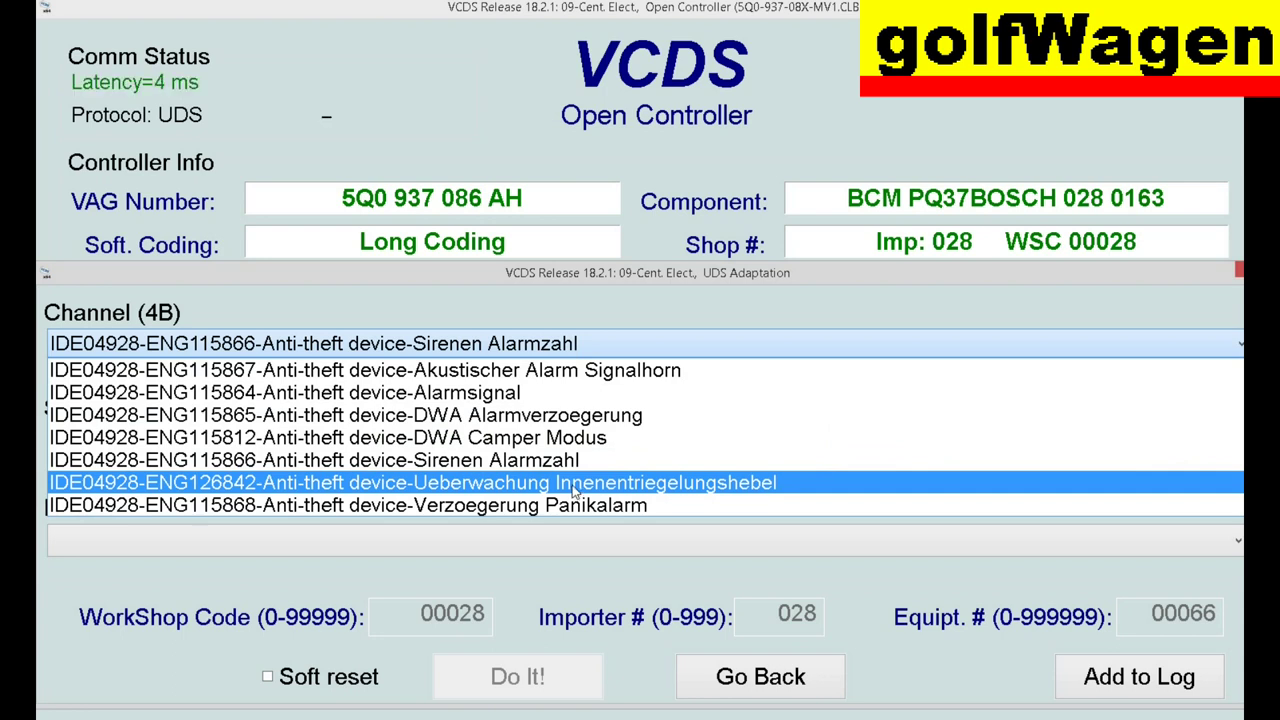
pyautogui.click(575, 488)
pyautogui.click(477, 536)
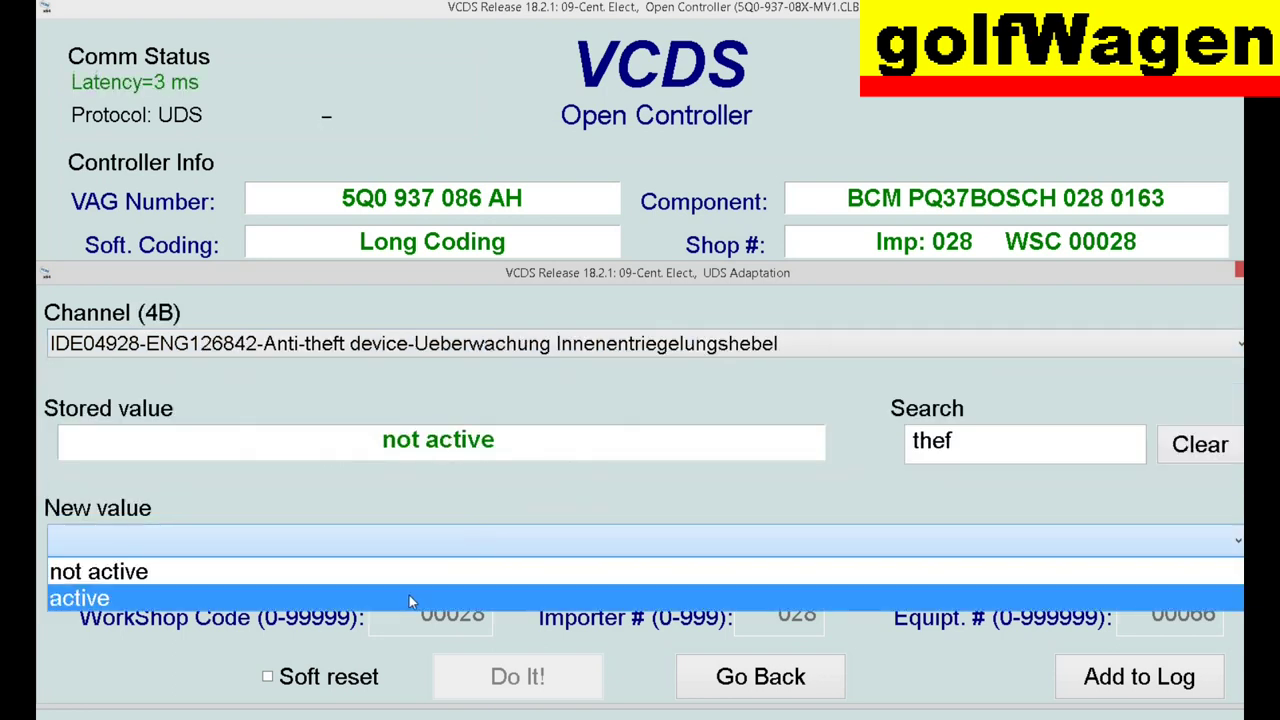
pyautogui.click(409, 597)
pyautogui.click(553, 676)
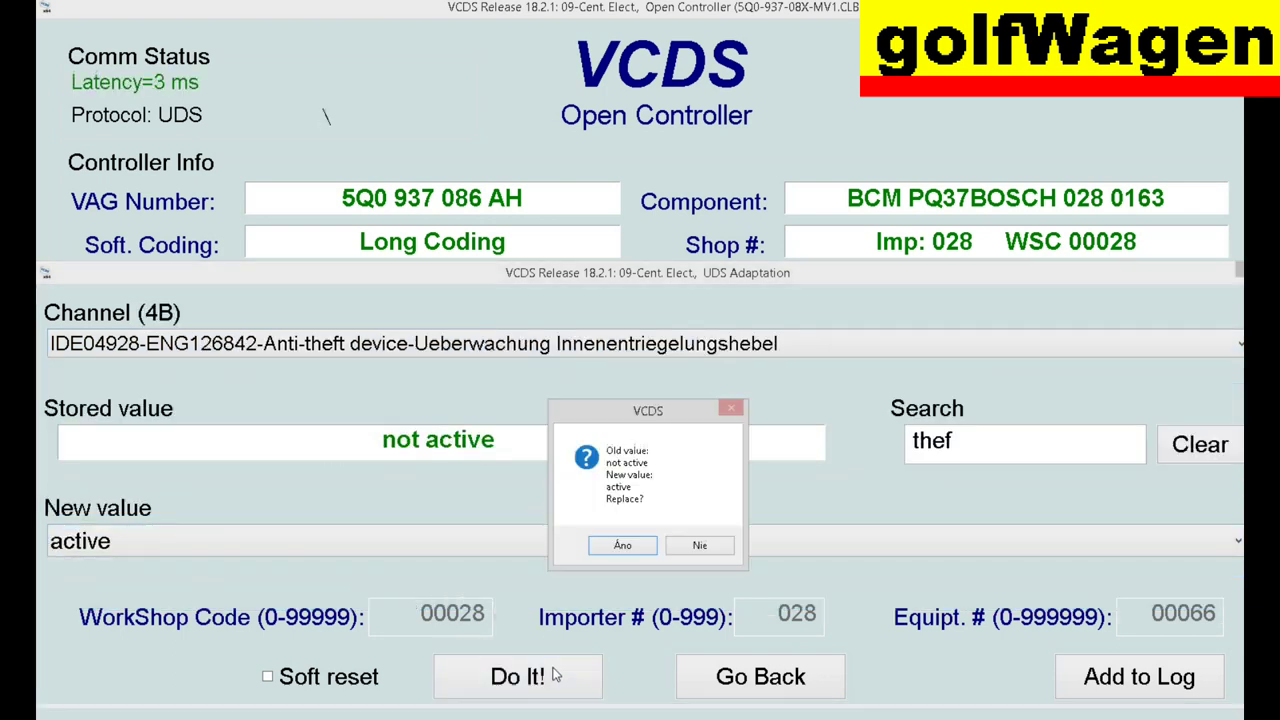
pyautogui.click(612, 547)
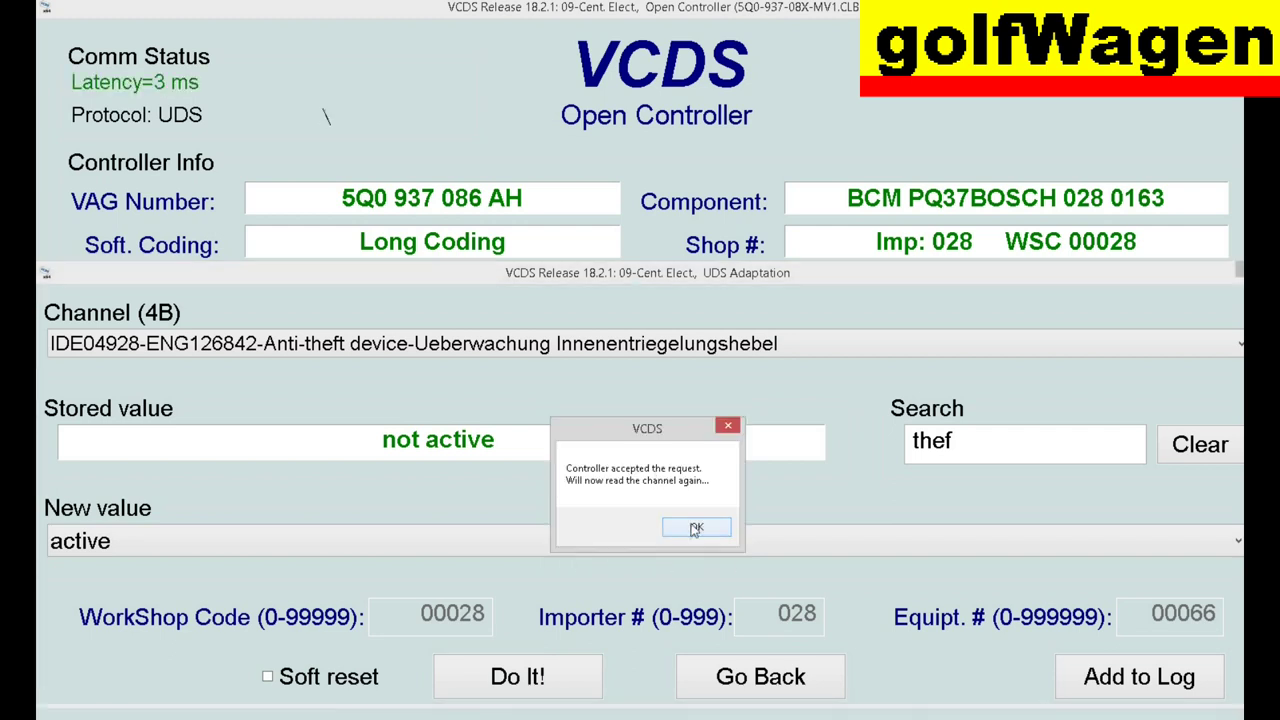
pyautogui.click(696, 528)
# - Check the Verzoegerung Panikalarm channel, leaving its 2 sekunden verzoegerung unchanged
pyautogui.click(598, 345)
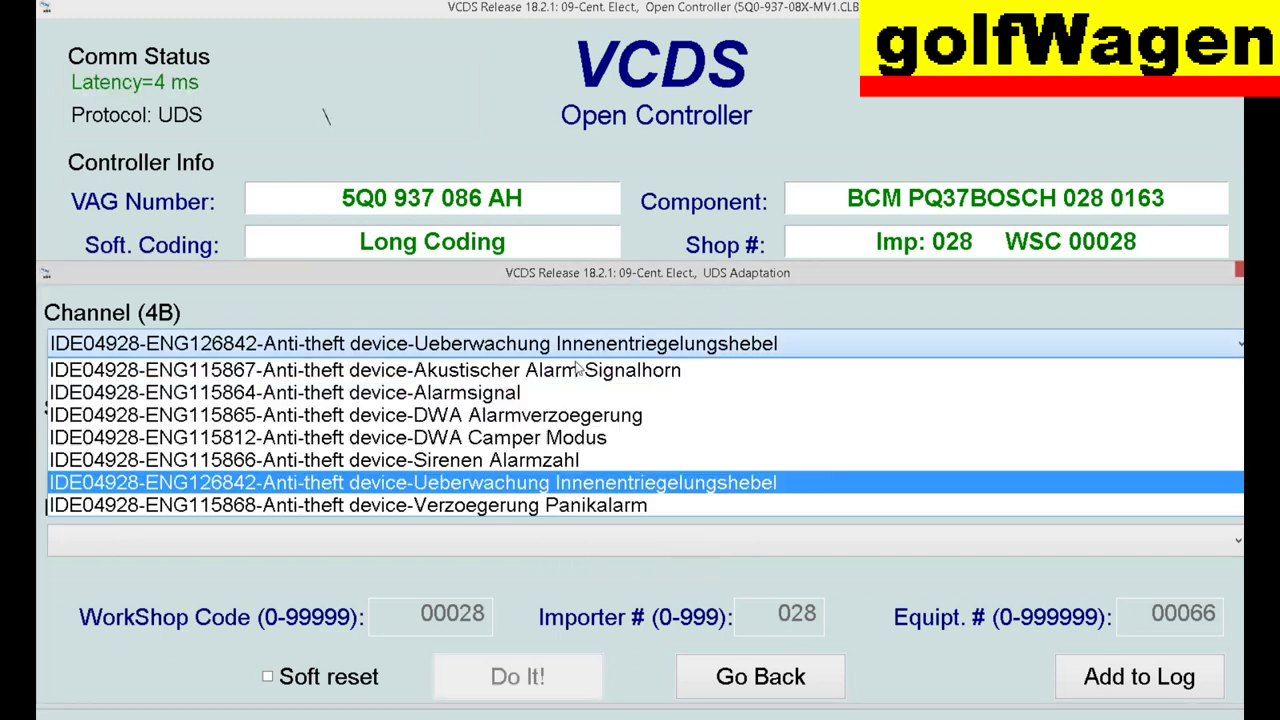
pyautogui.click(516, 507)
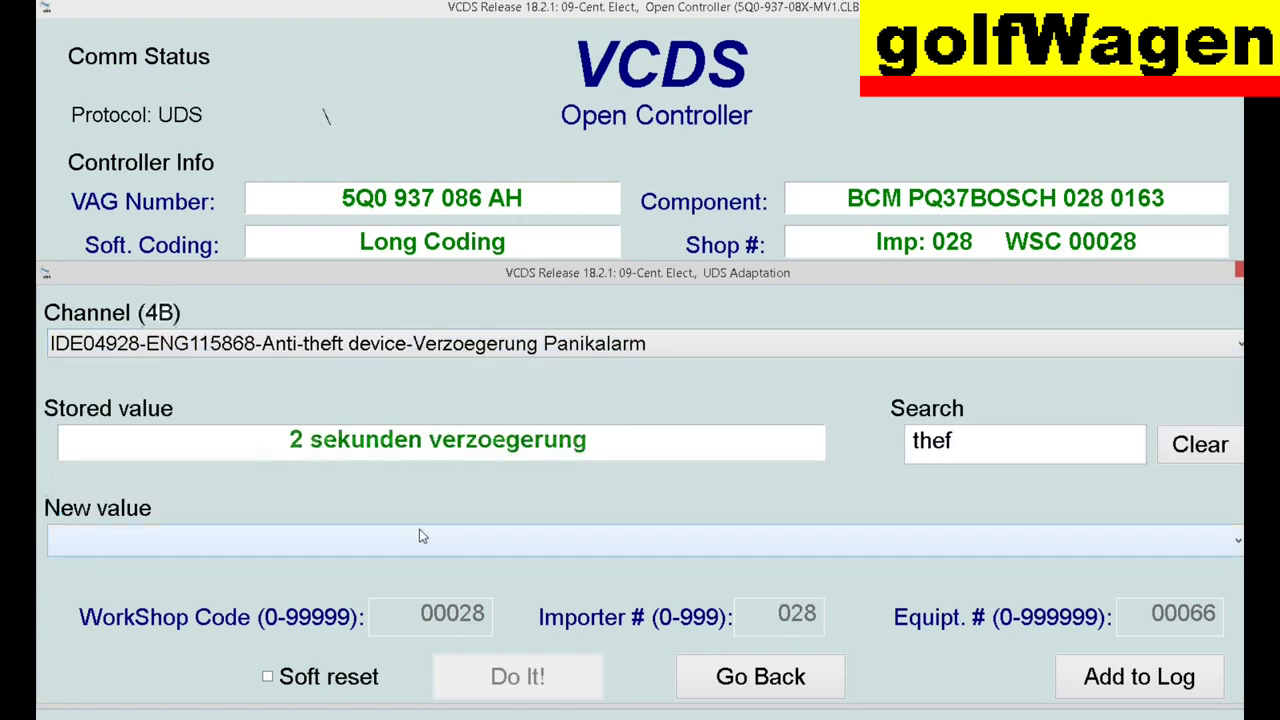
pyautogui.click(506, 540)
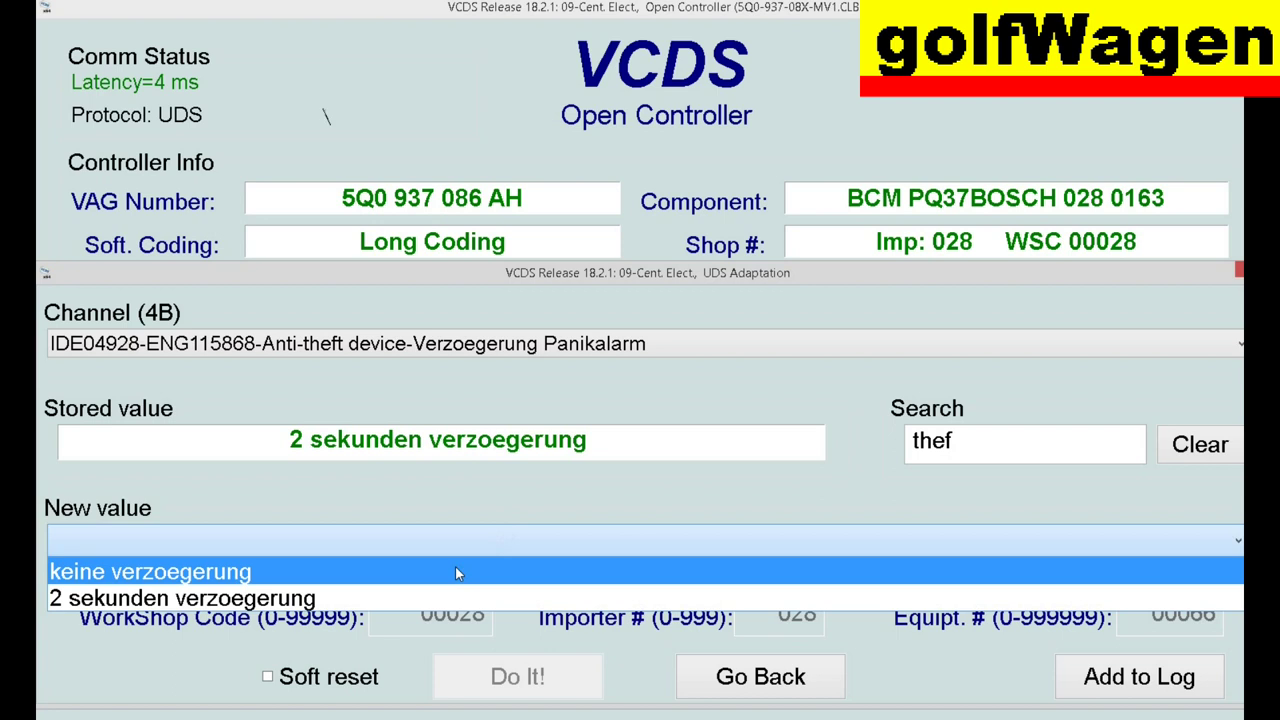
pyautogui.click(558, 510)
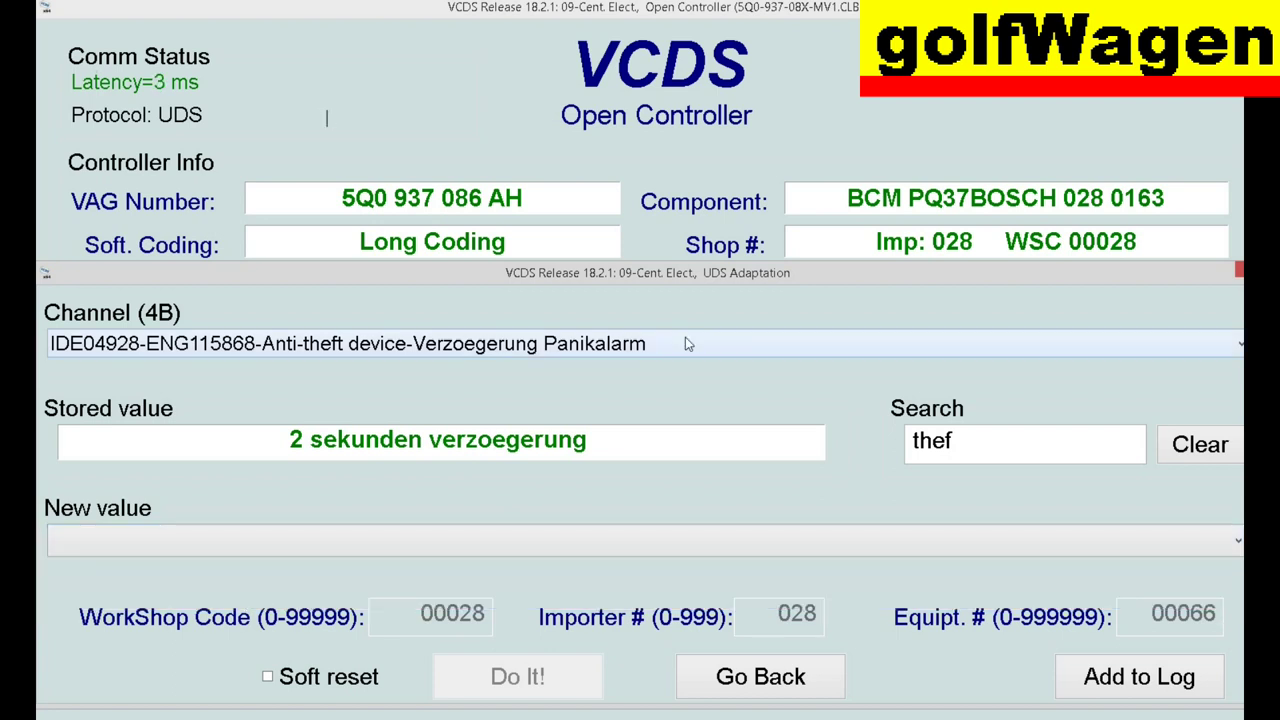
# - Search channels for 'ack' and set Akustische Rueckmeldung global to active
pyautogui.moveTo(960, 442); pyautogui.dragTo(910, 443)
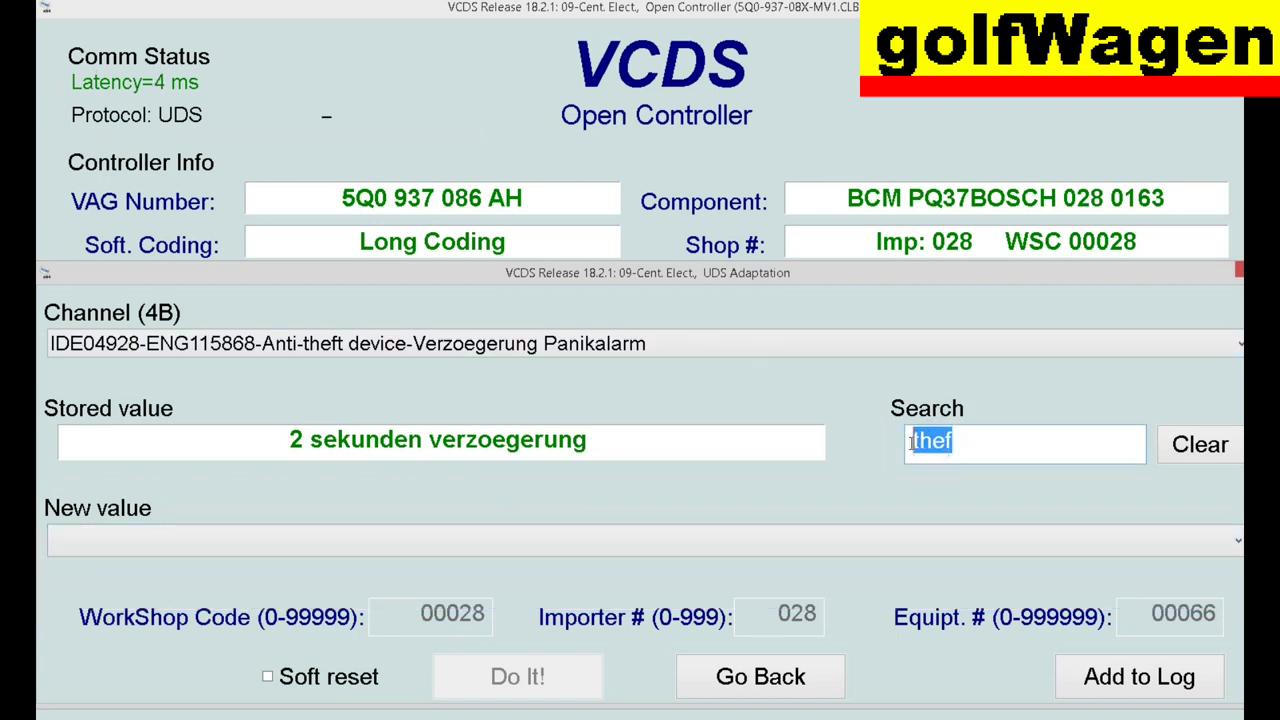
pyautogui.write('ack')
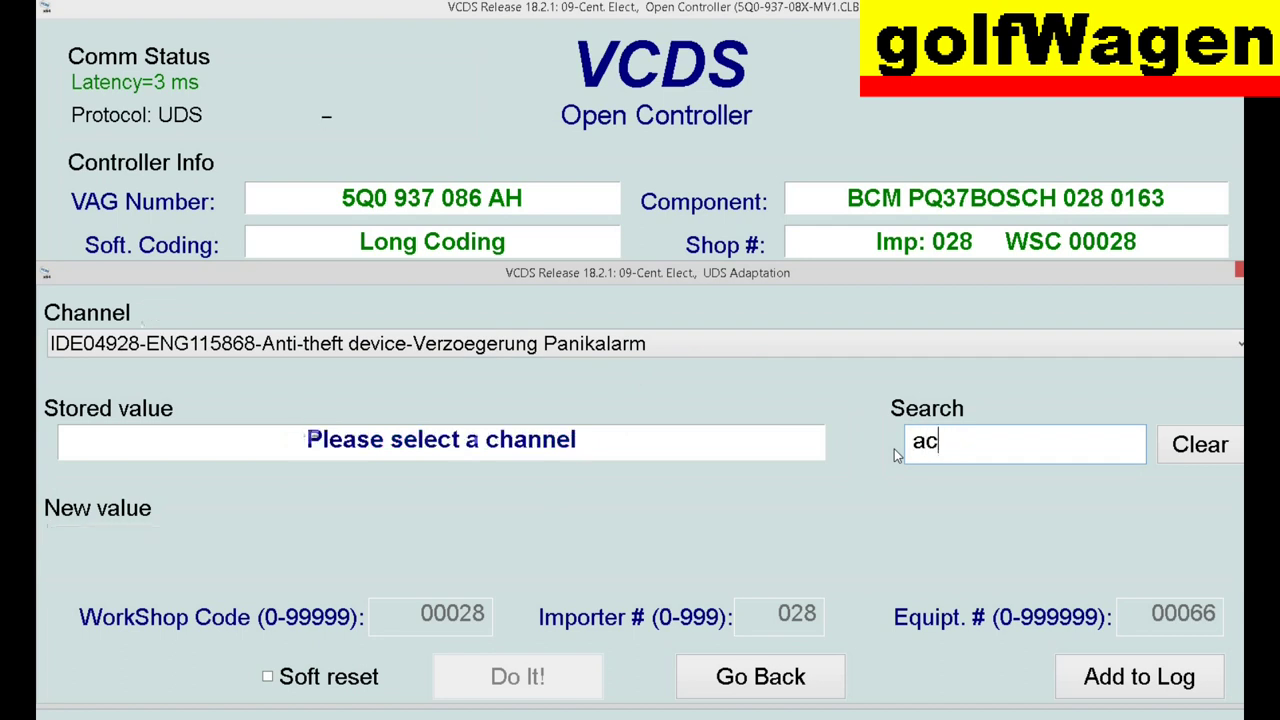
pyautogui.click(799, 351)
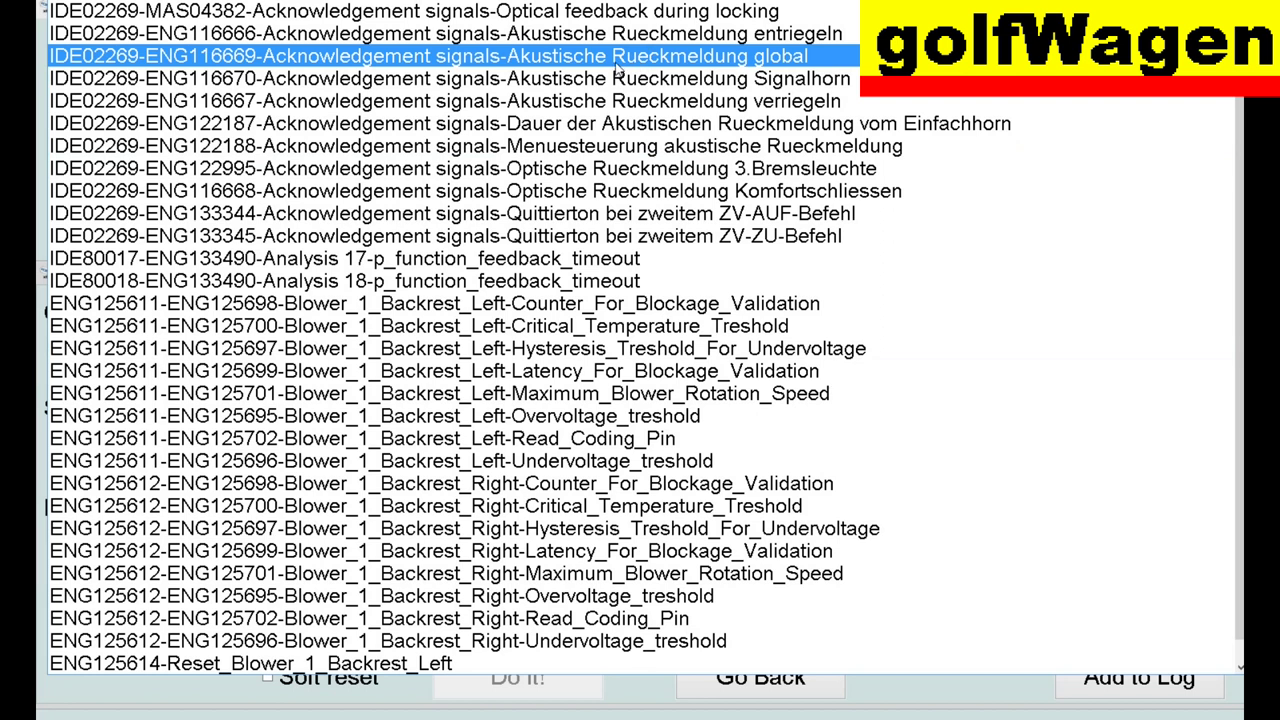
pyautogui.click(630, 62)
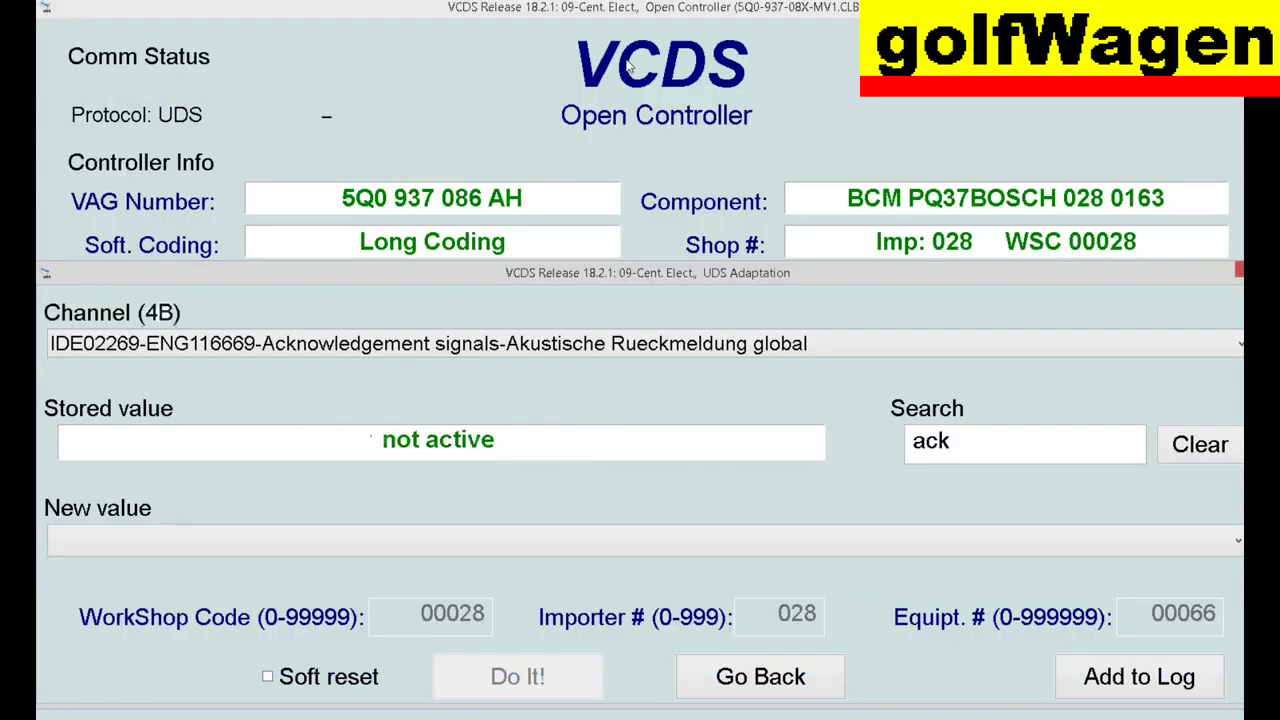
pyautogui.click(526, 546)
pyautogui.click(420, 597)
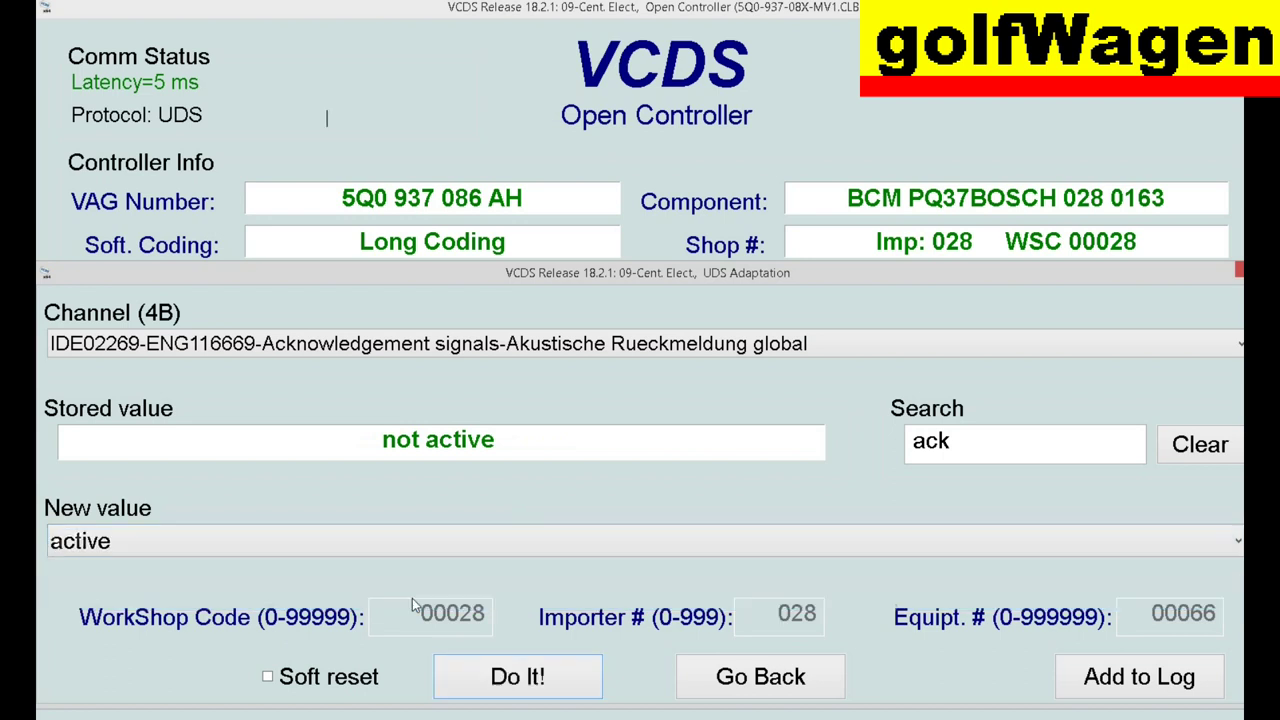
pyautogui.click(528, 677)
pyautogui.click(636, 548)
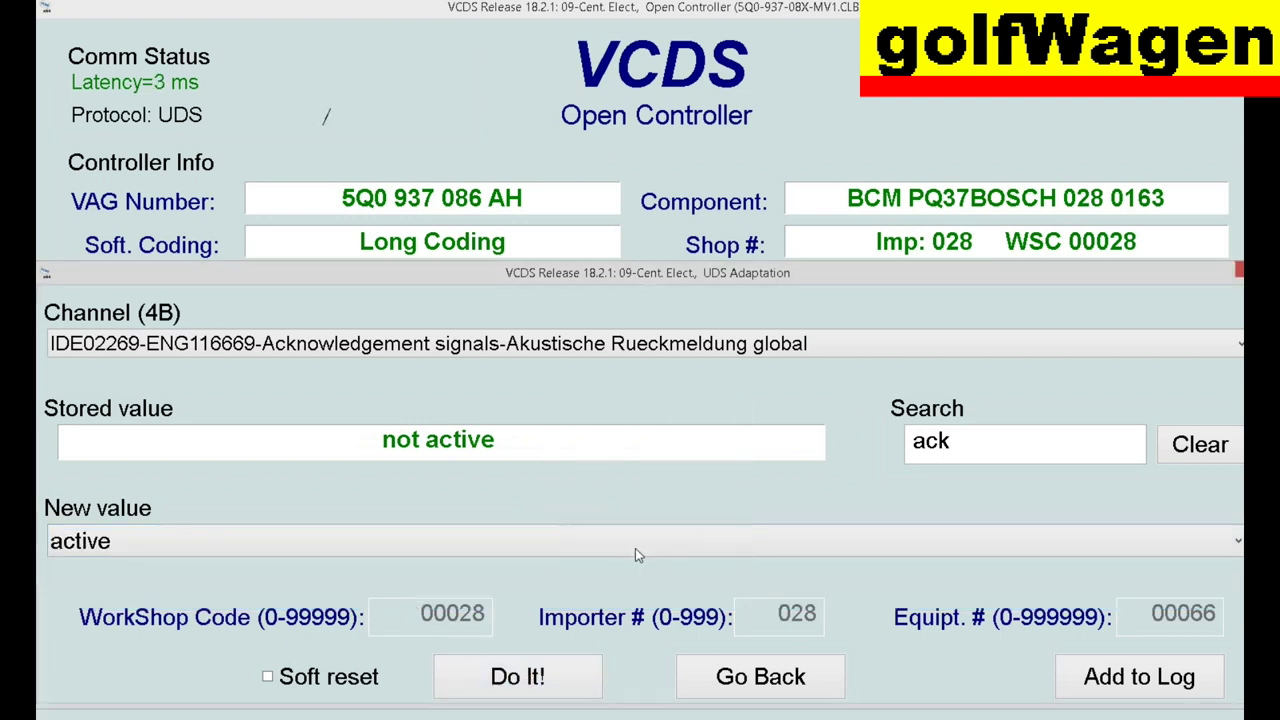
pyautogui.click(697, 526)
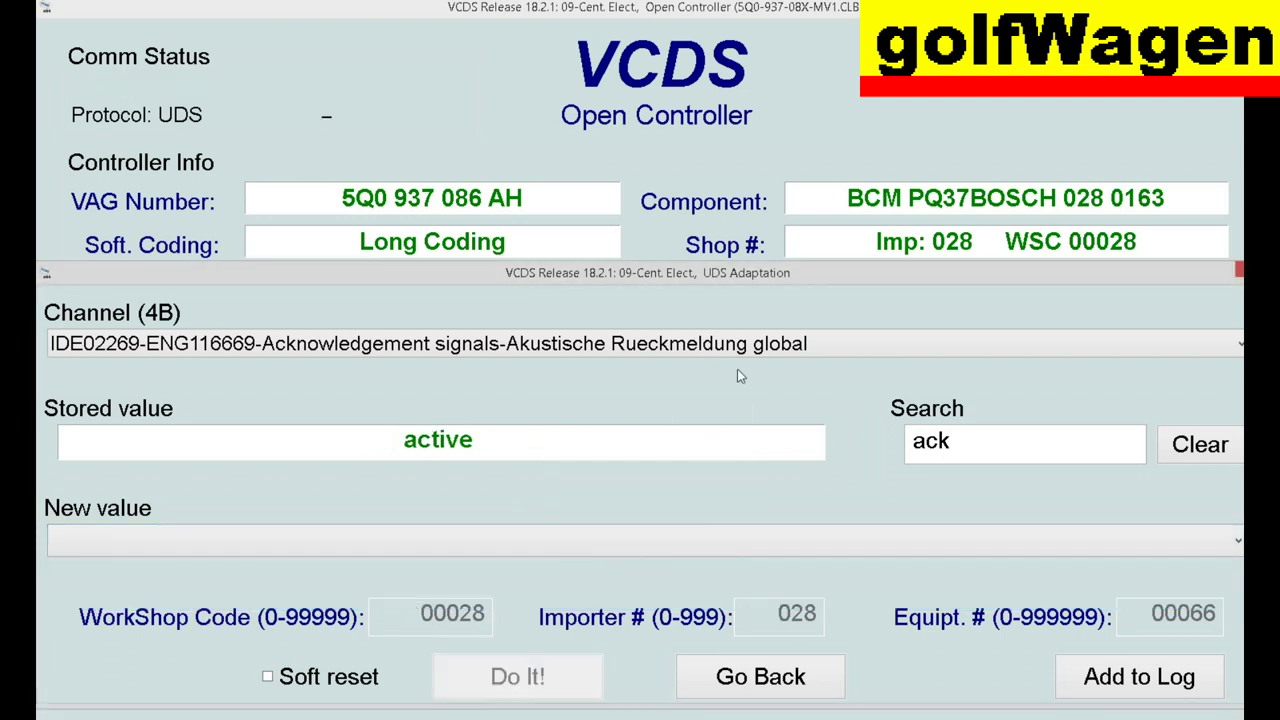
# - Set the Akustische Rueckmeldung Signalhorn channel to active and save it
pyautogui.click(750, 343)
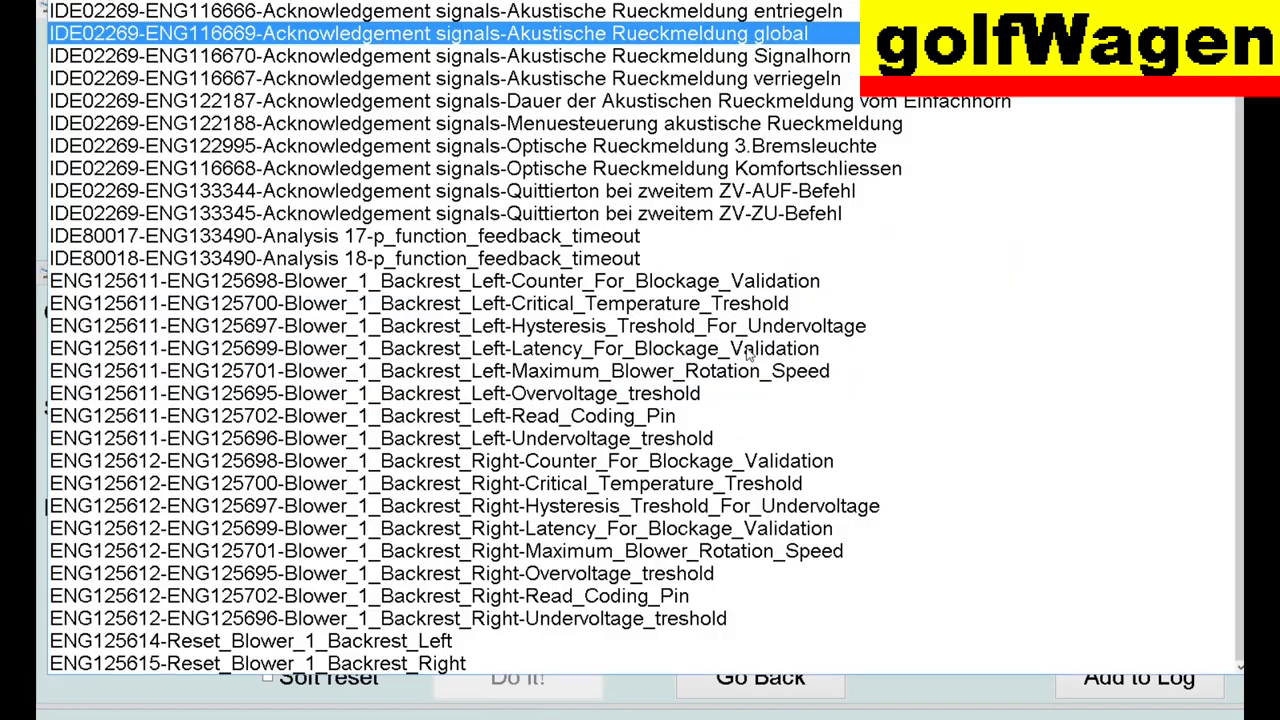
pyautogui.click(715, 60)
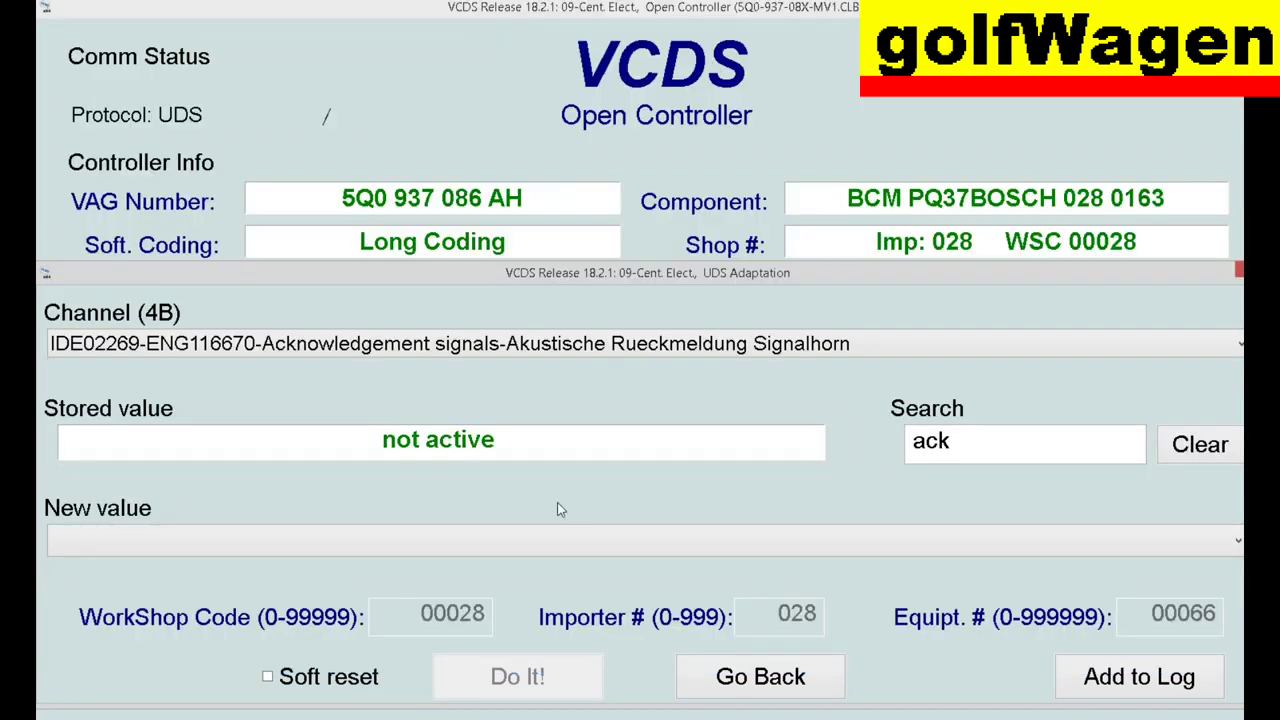
pyautogui.click(545, 540)
pyautogui.click(444, 597)
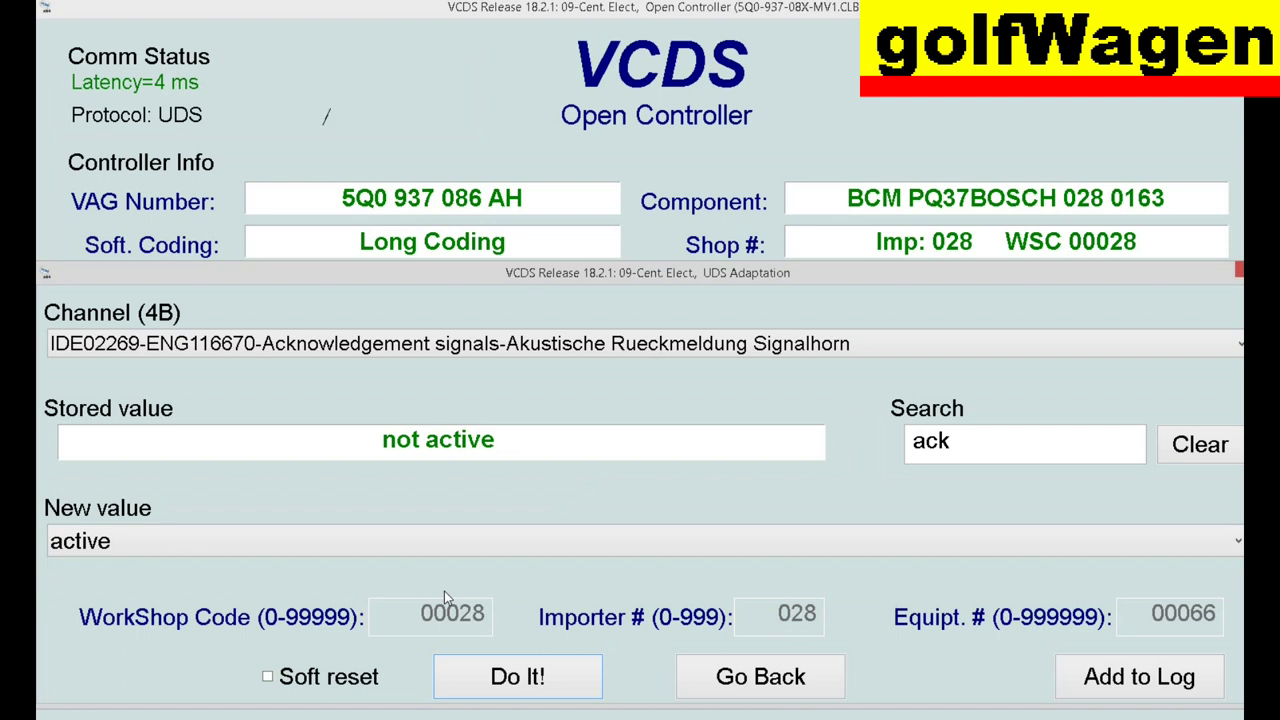
pyautogui.click(573, 680)
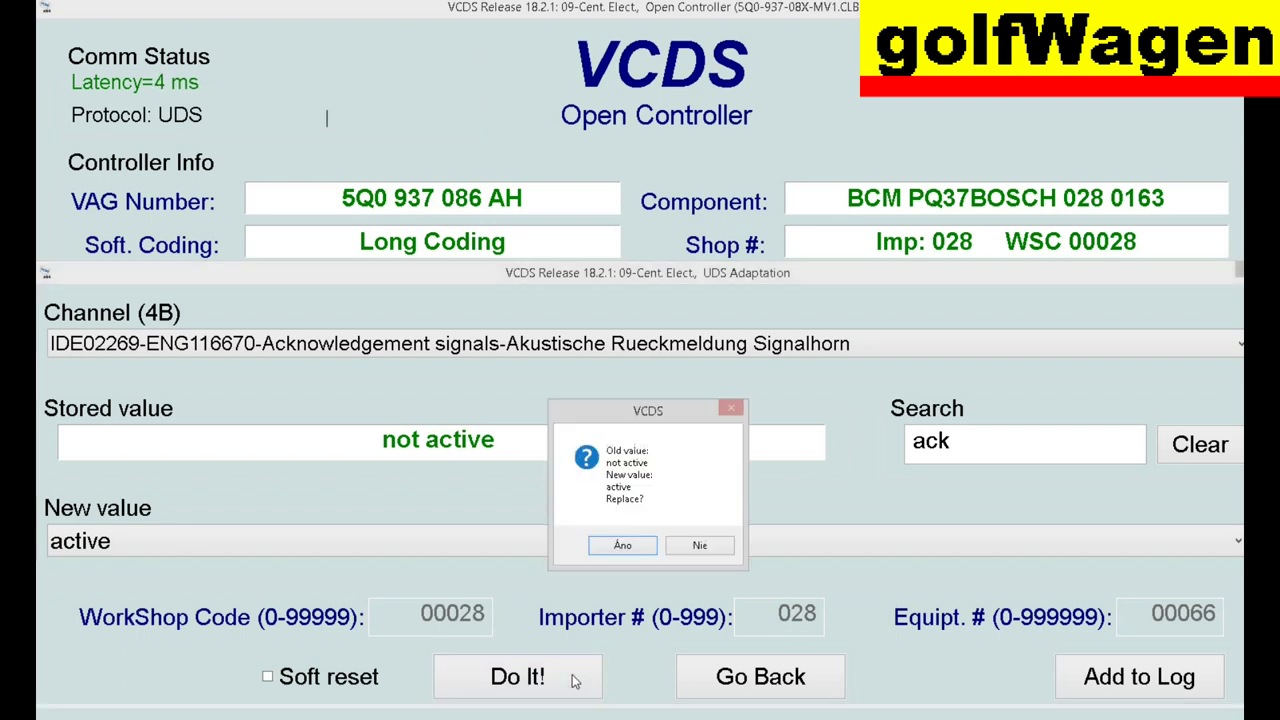
pyautogui.click(622, 545)
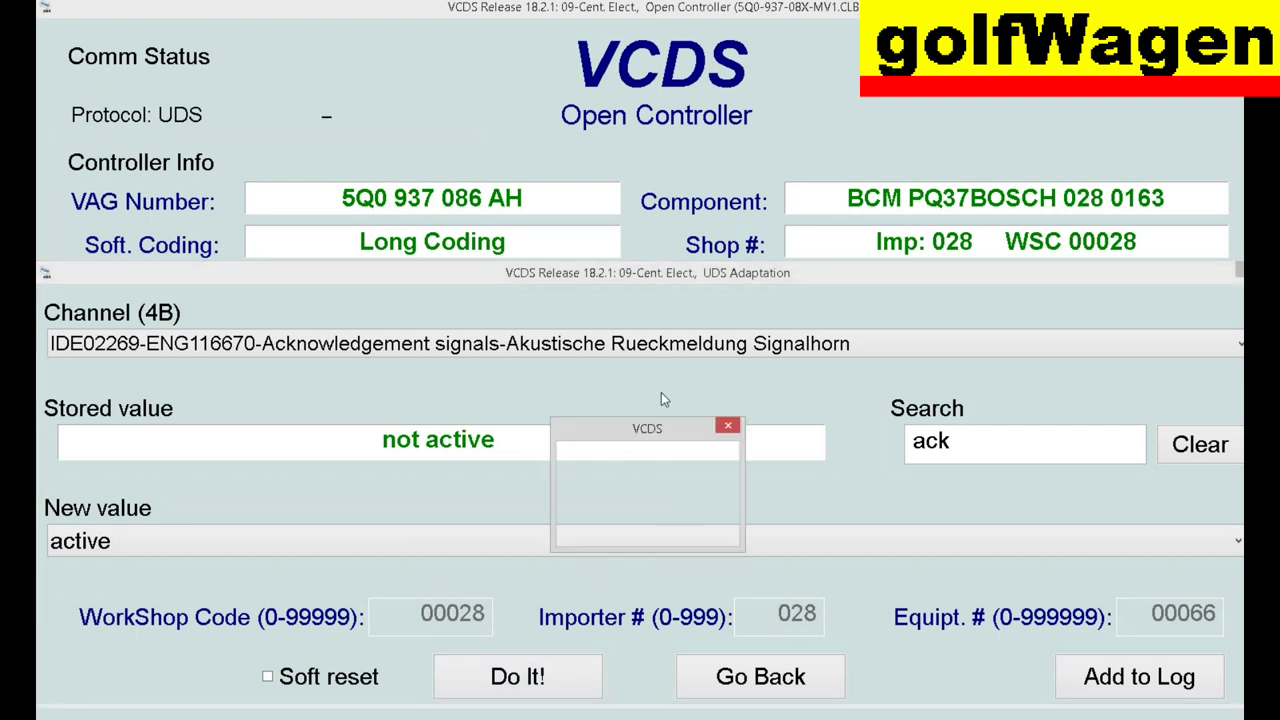
pyautogui.click(695, 526)
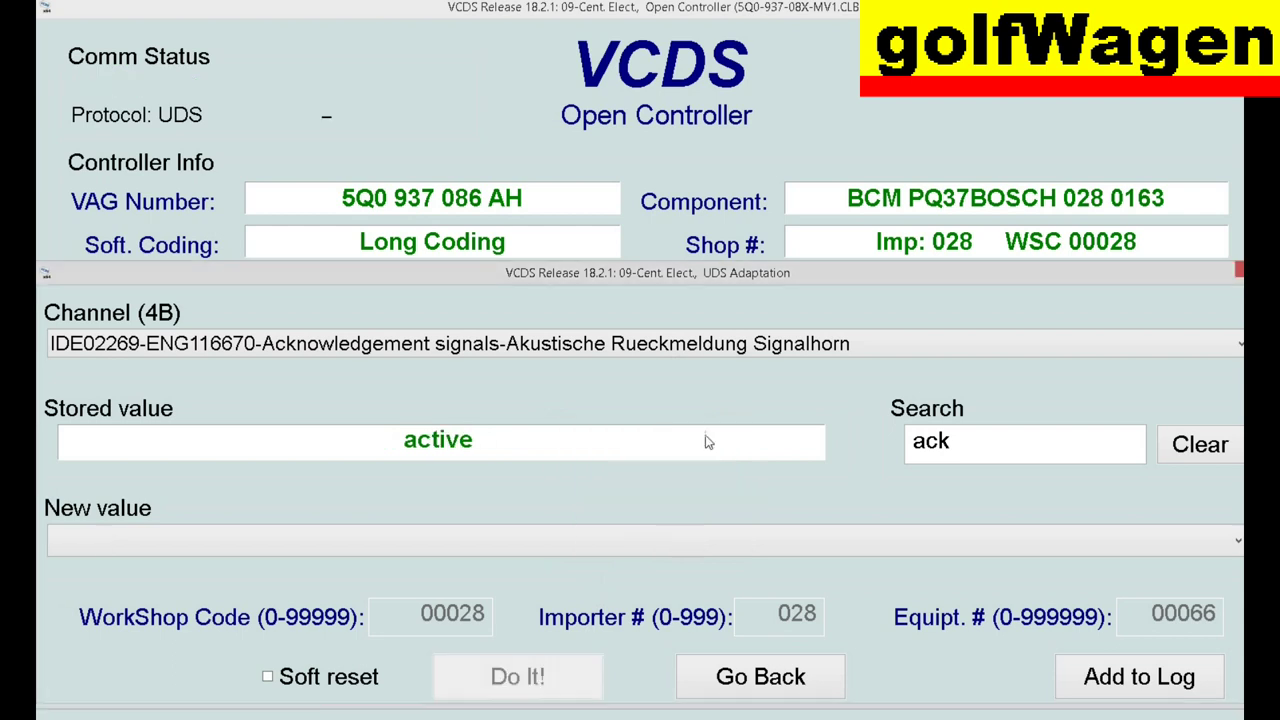
# - Check the Akustische Rueckmeldung verriegeln channel, leaving it not active
pyautogui.click(710, 350)
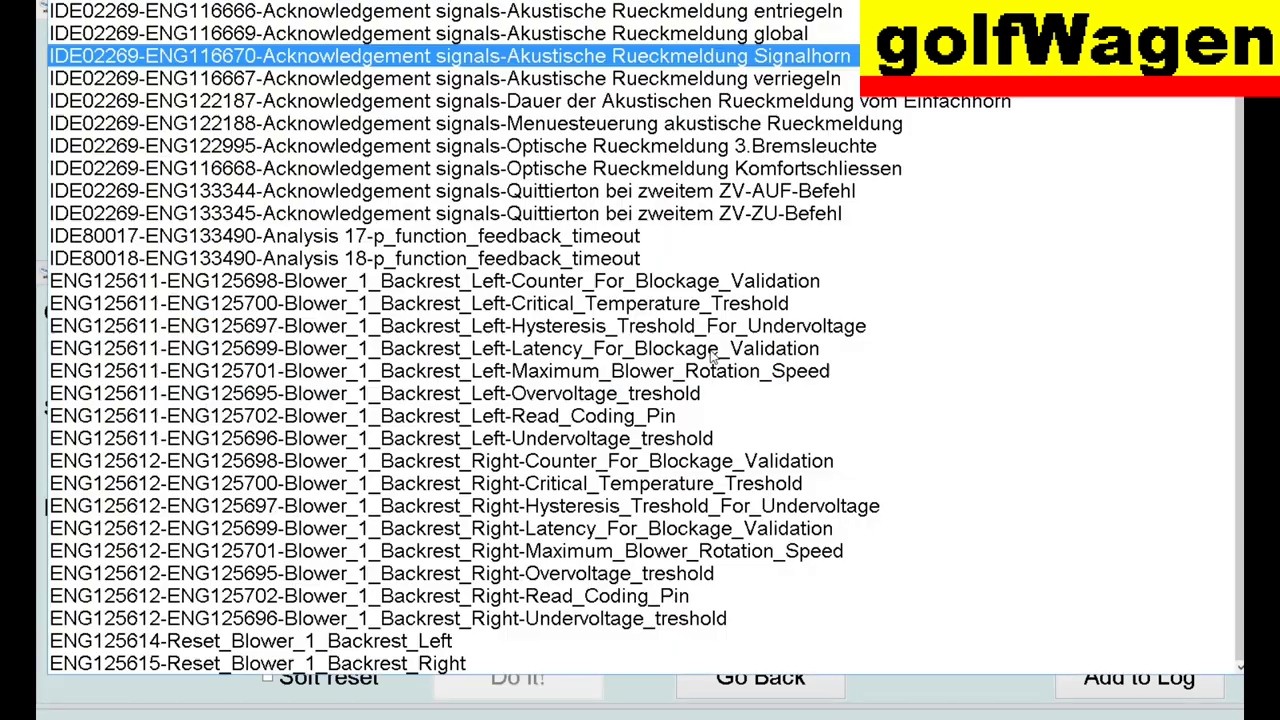
pyautogui.click(727, 82)
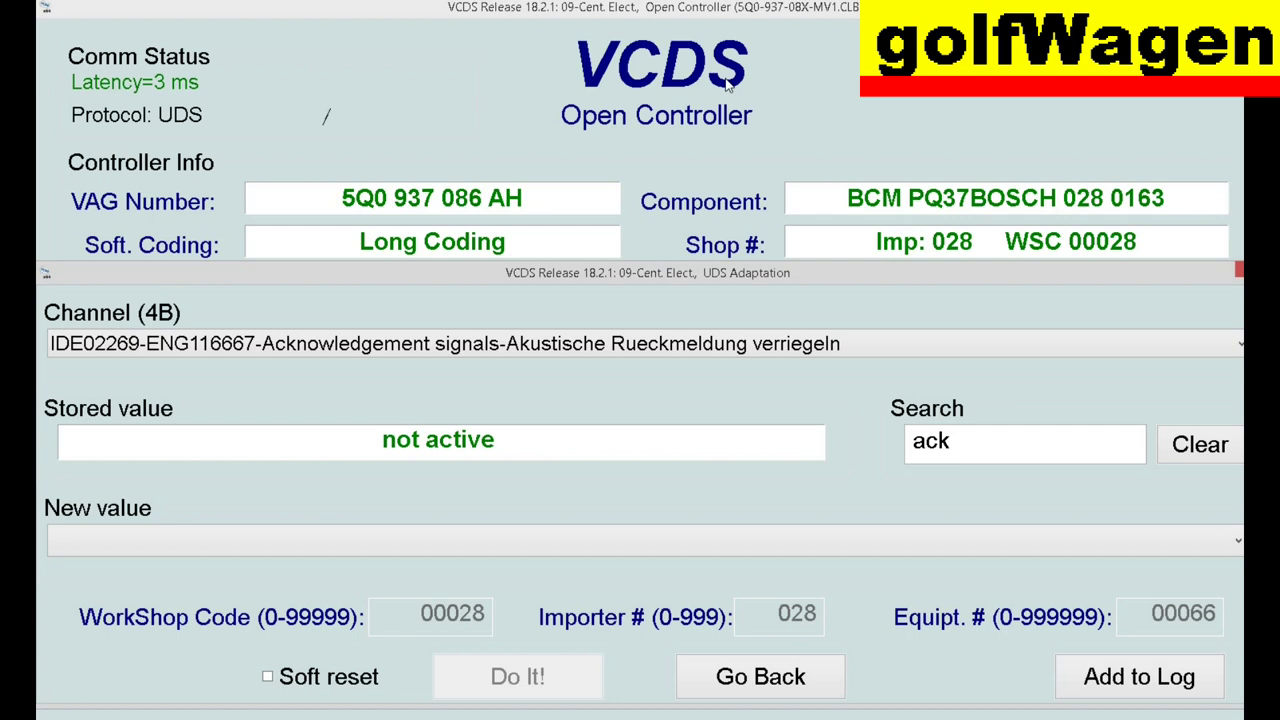
pyautogui.click(742, 350)
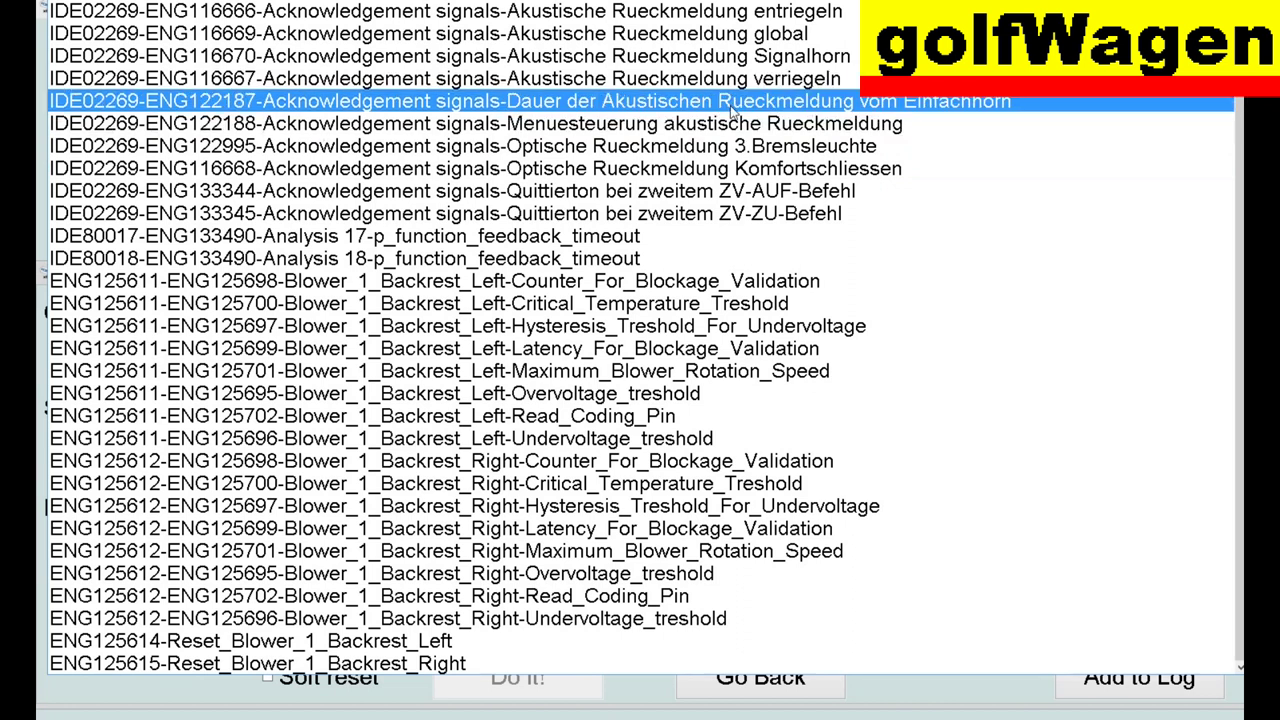
pyautogui.press('Escape')
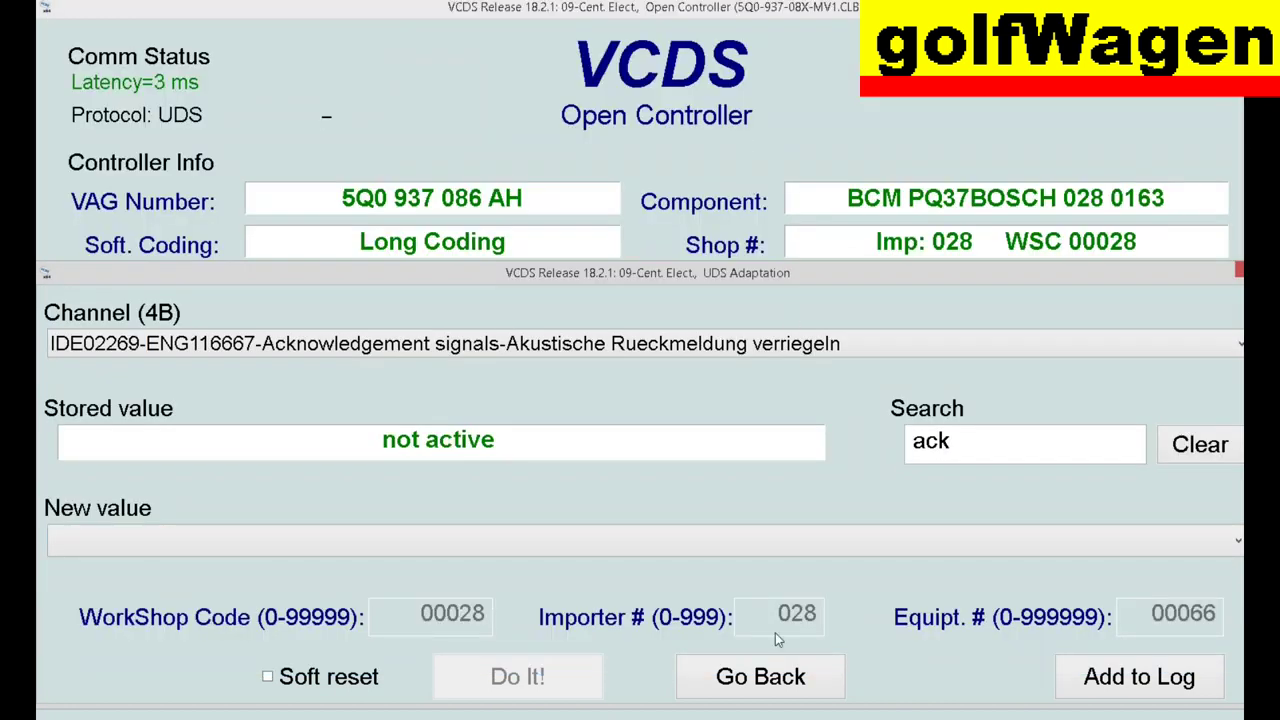